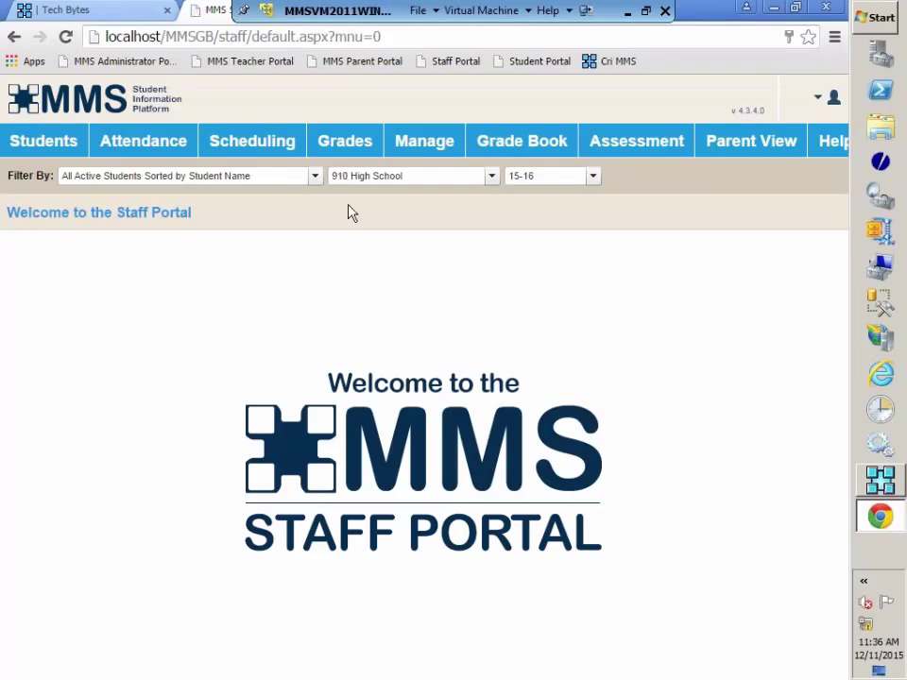
Go to Manage, then Mail Merge, to reach Print/Send Letters & Labels for 501 selected students
mouse_move(416, 142)
left_click(433, 144)
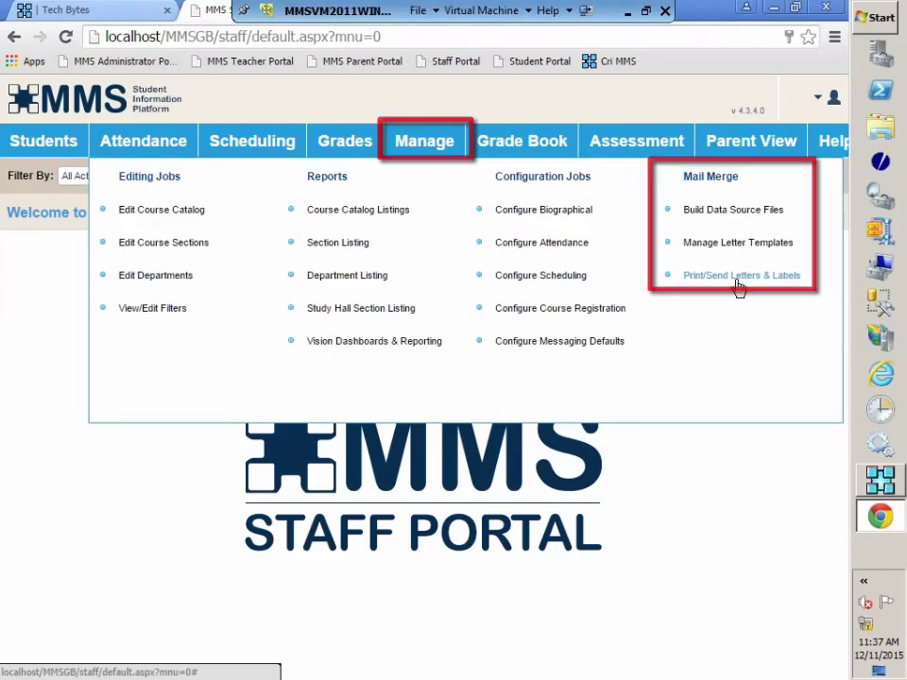
left_click(737, 284)
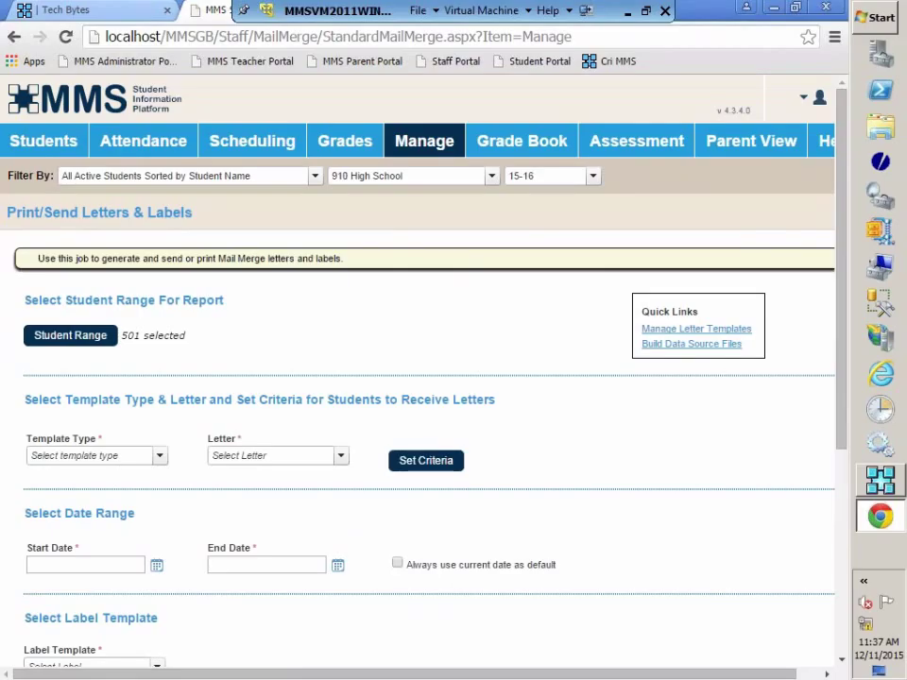
scroll(707, 526, "down", 3)
scroll(708, 529, "up", 3)
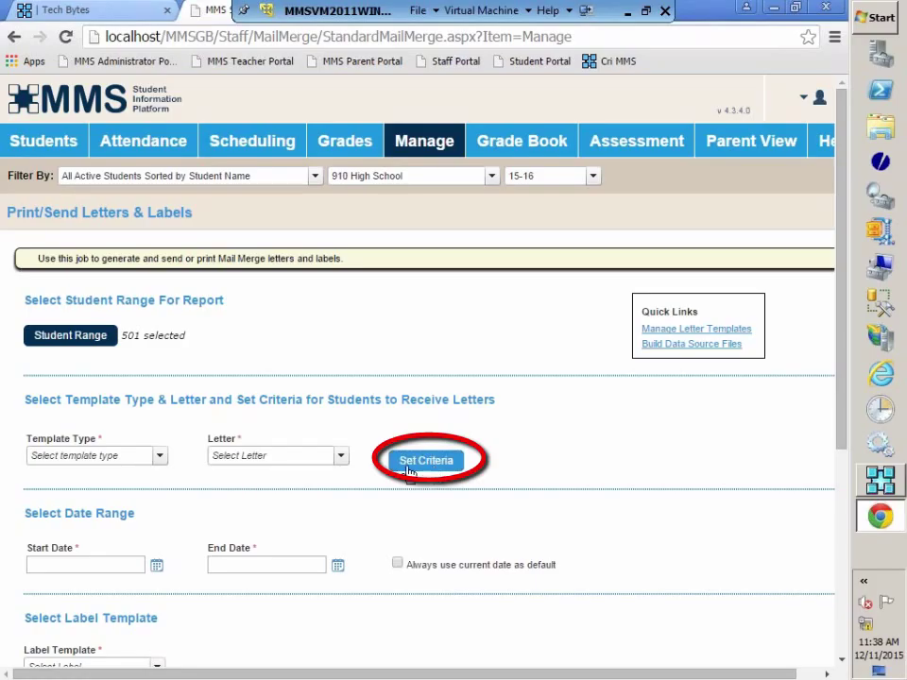
Choose Biographical Mail Merge as template type and filter its YOG - EMF field to 2019
left_click(158, 456)
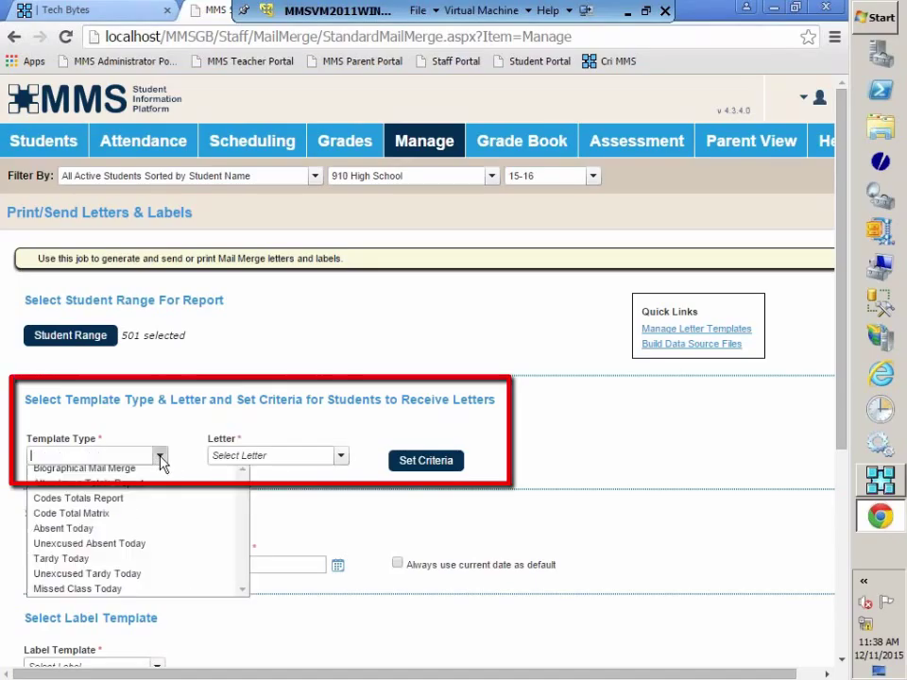
left_click(126, 474)
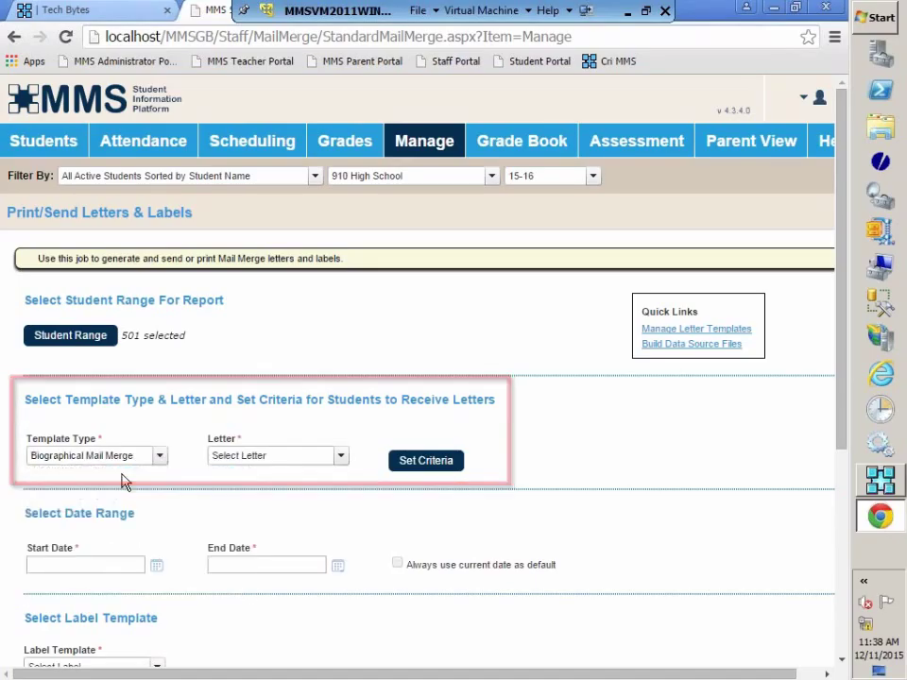
left_click(428, 462)
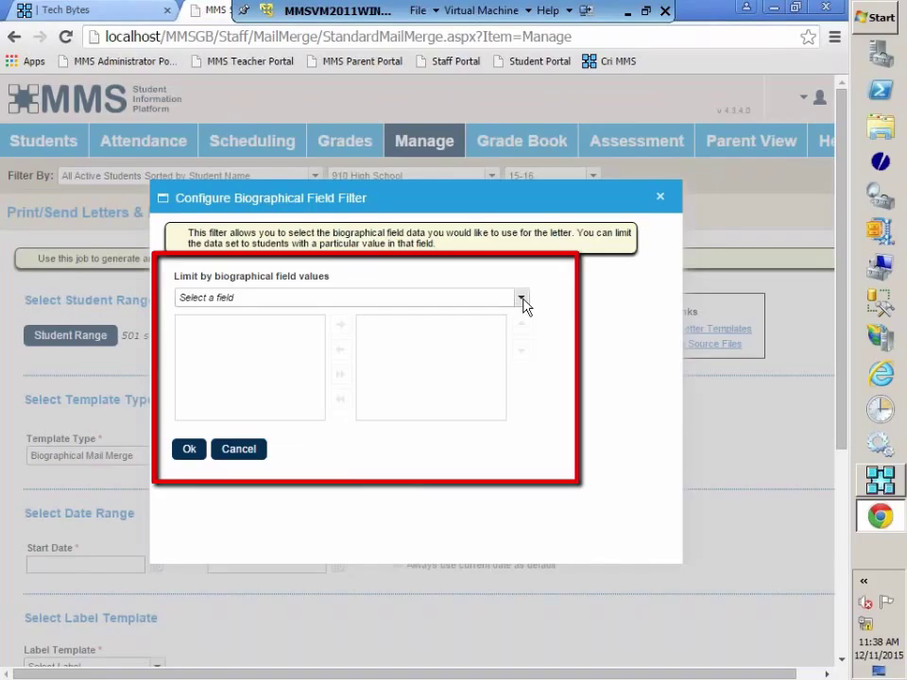
left_click(520, 298)
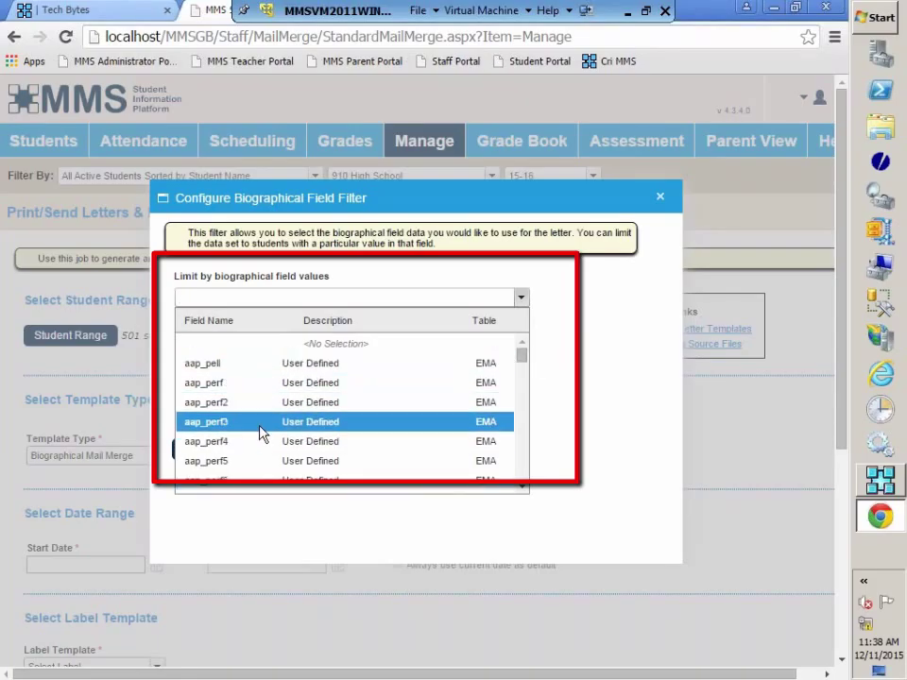
type("yo")
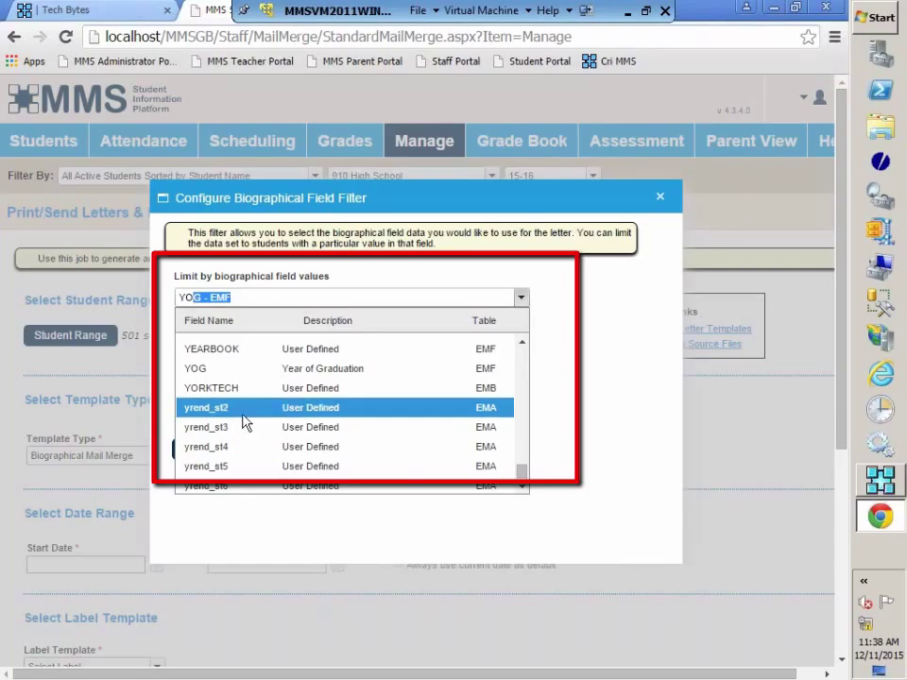
left_click(229, 369)
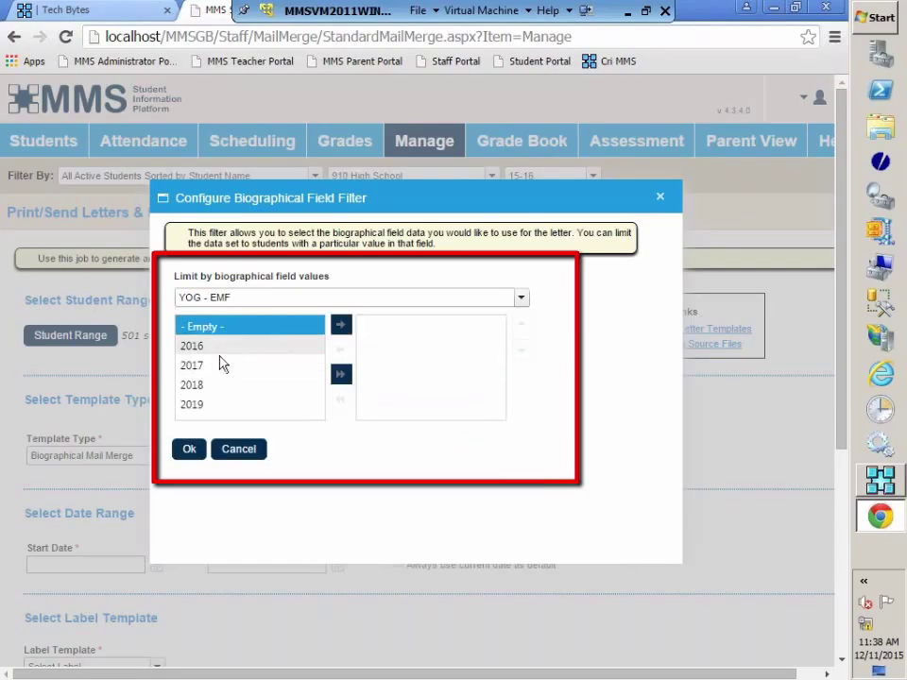
left_click(213, 407)
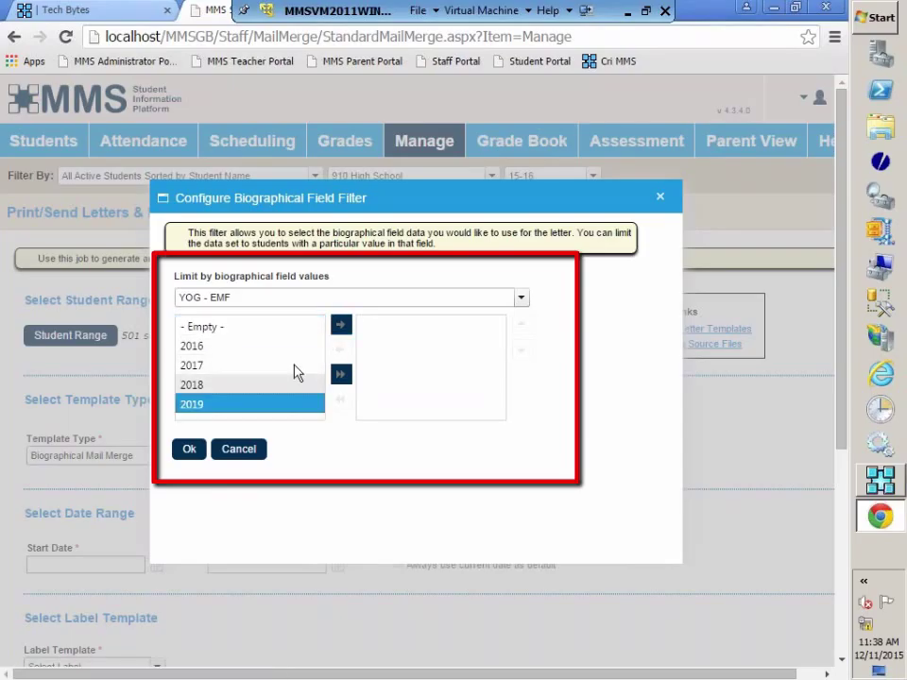
left_click(342, 329)
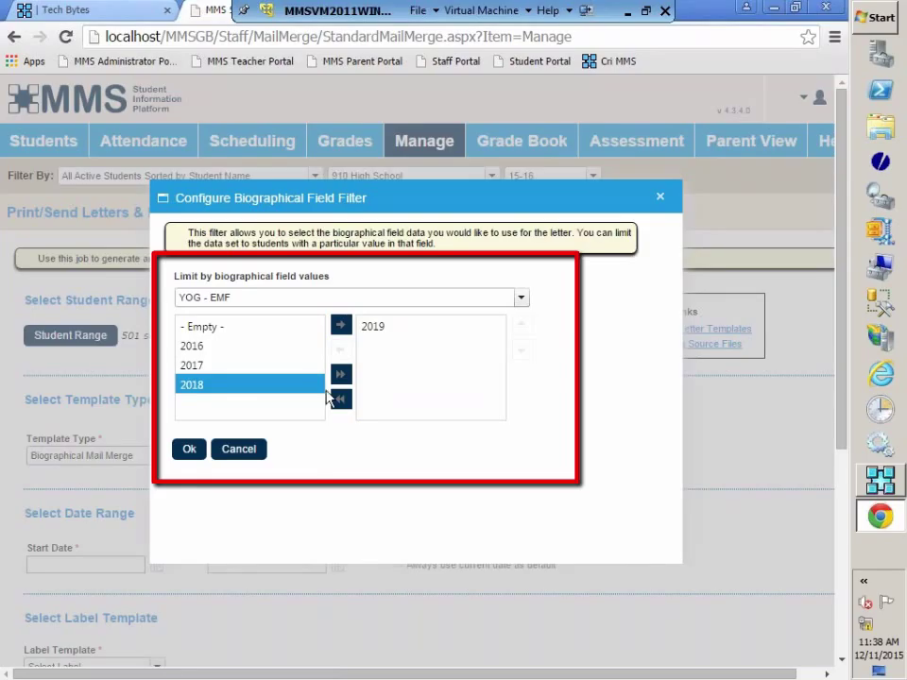
Confirm the YOG filter, then switch to Attendance Totals Report with the Atn1stWarnLetter.doc letter
left_click(191, 452)
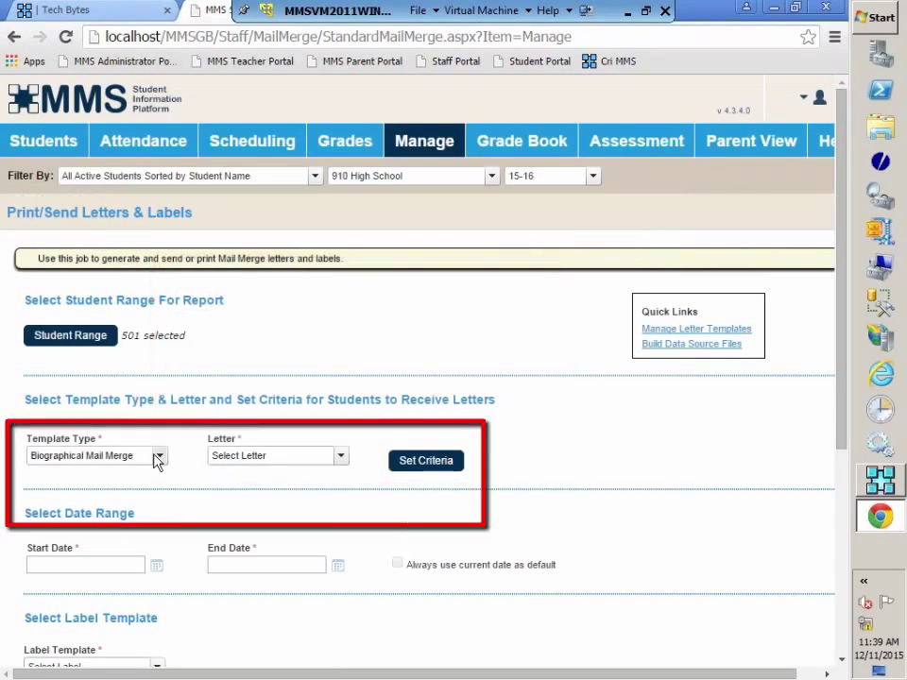
left_click(160, 457)
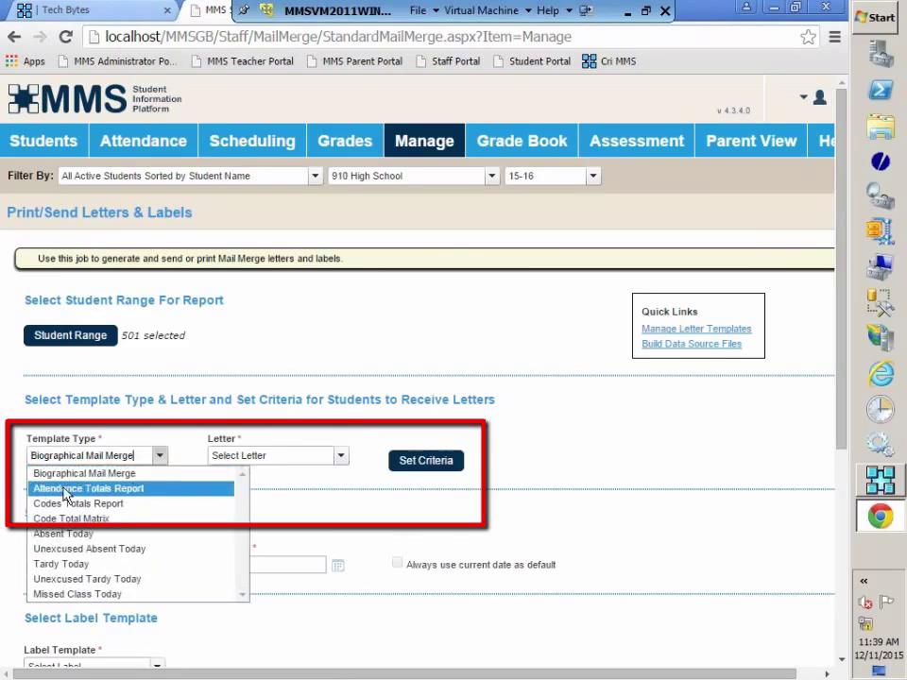
left_click(105, 489)
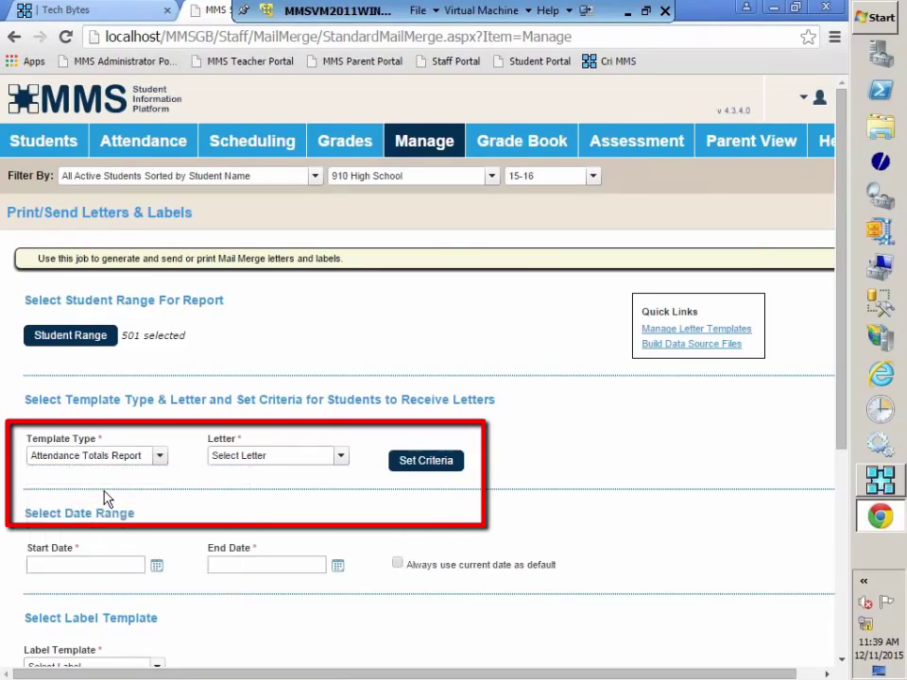
left_click(338, 460)
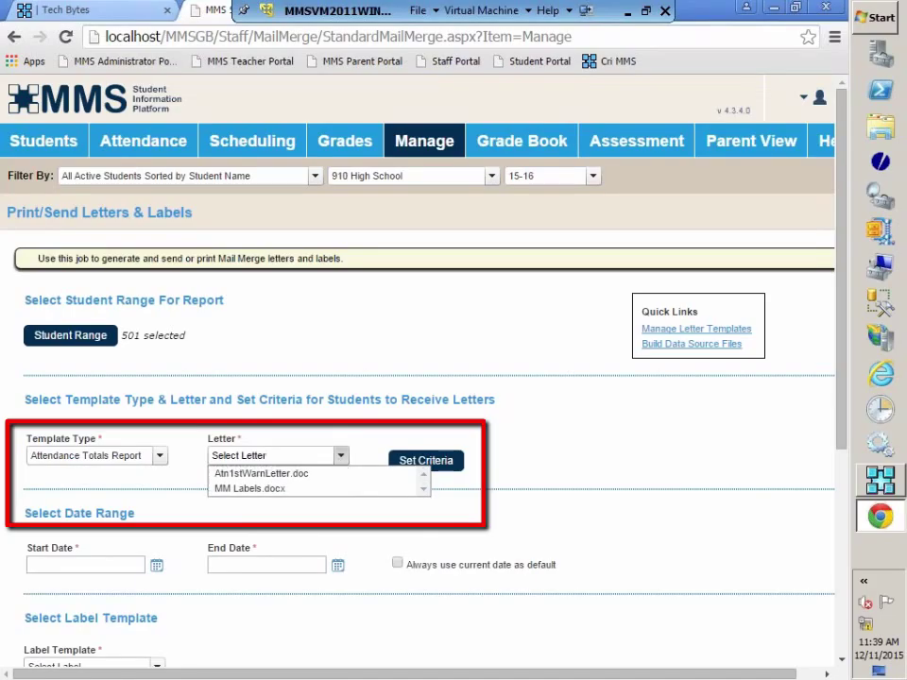
left_click(259, 477)
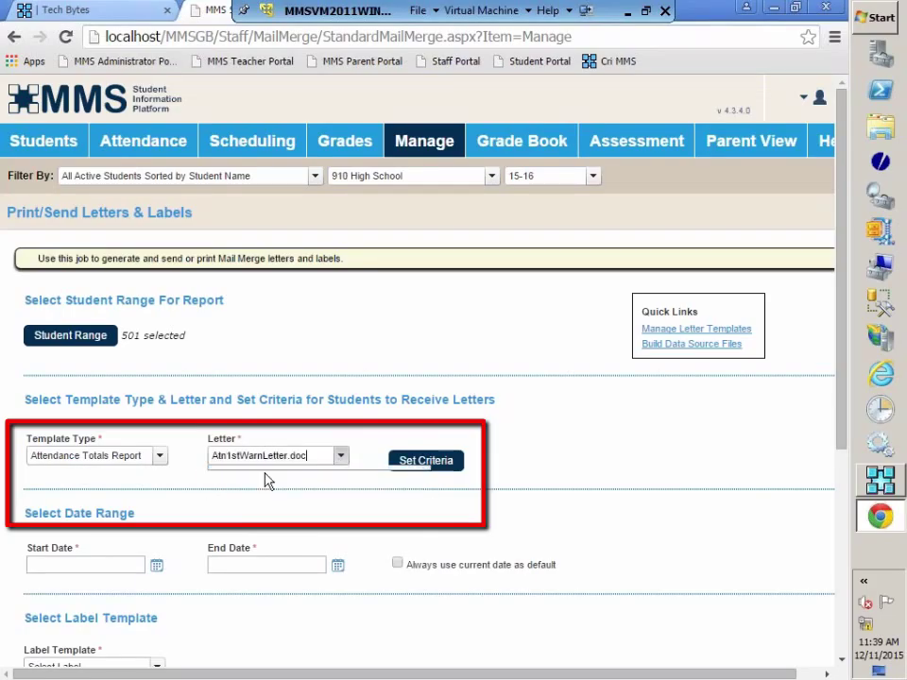
Require sessions absent greater than or equal to 5.00 and exclude code 002 College Visits
left_click(436, 470)
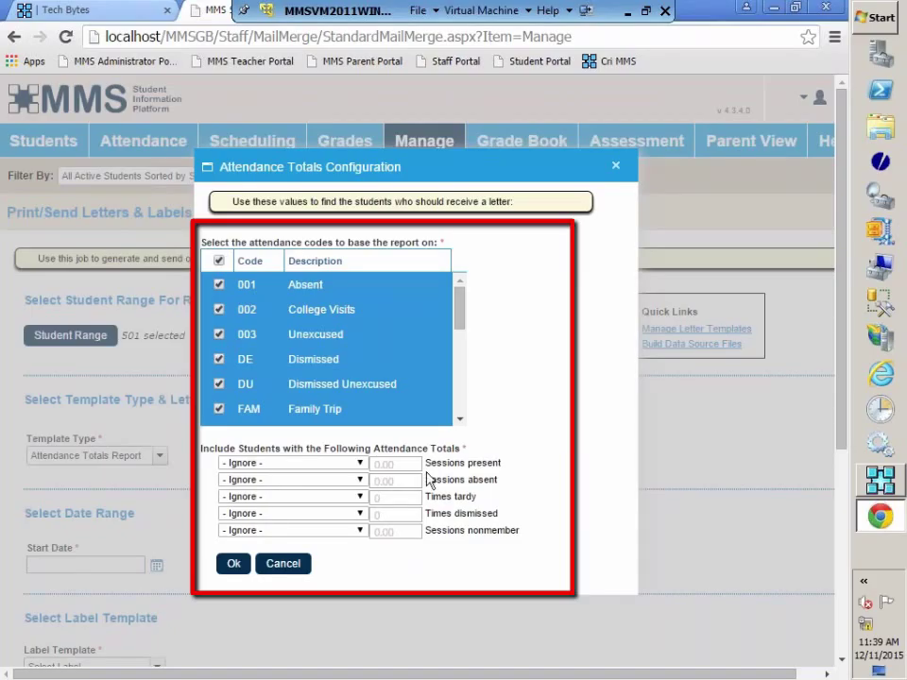
left_click(359, 481)
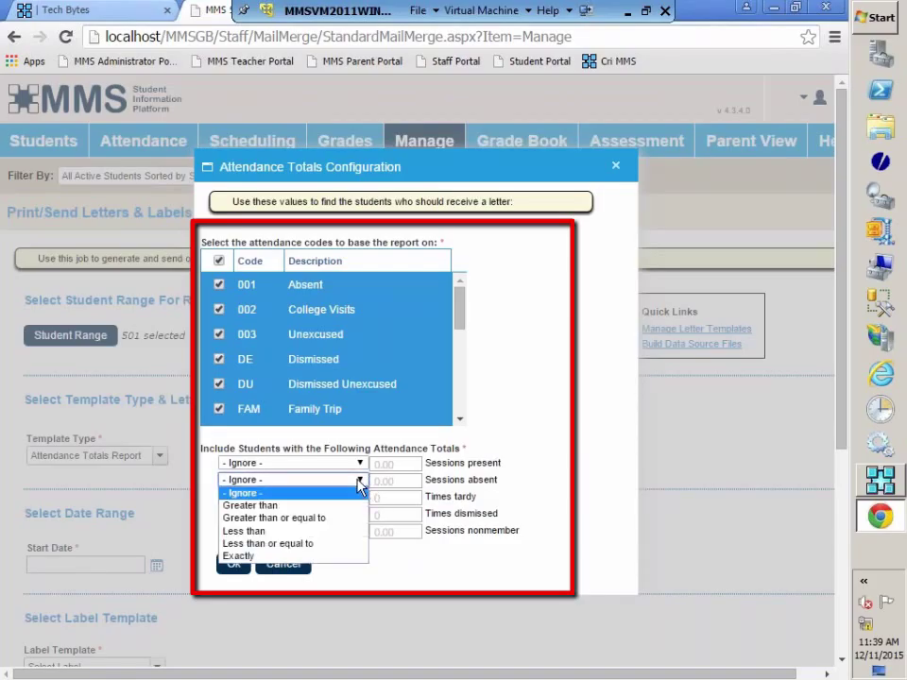
left_click(310, 519)
left_click(409, 482)
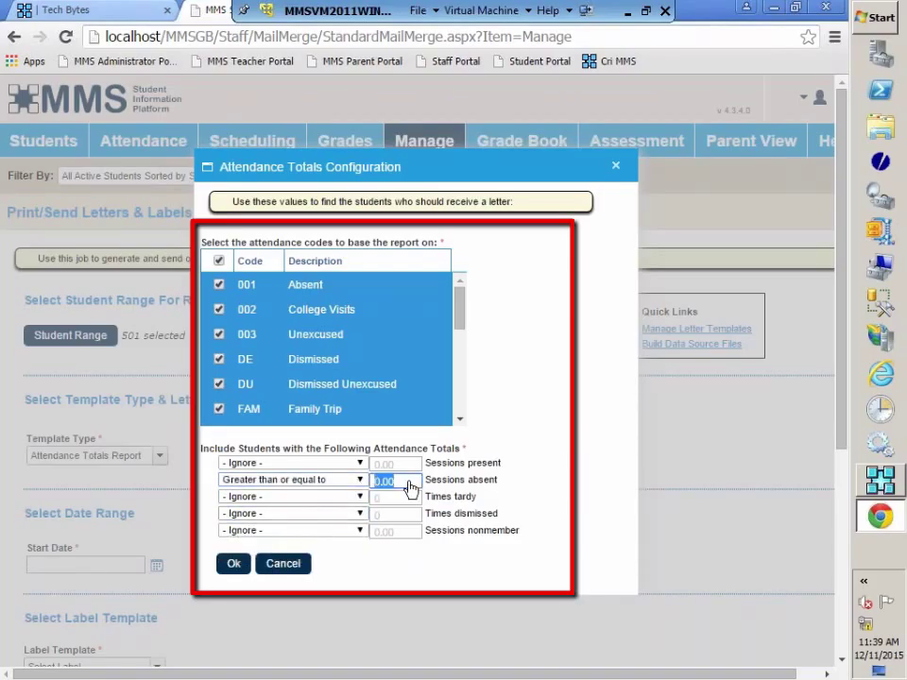
type("5")
left_click(397, 498)
left_click(218, 309)
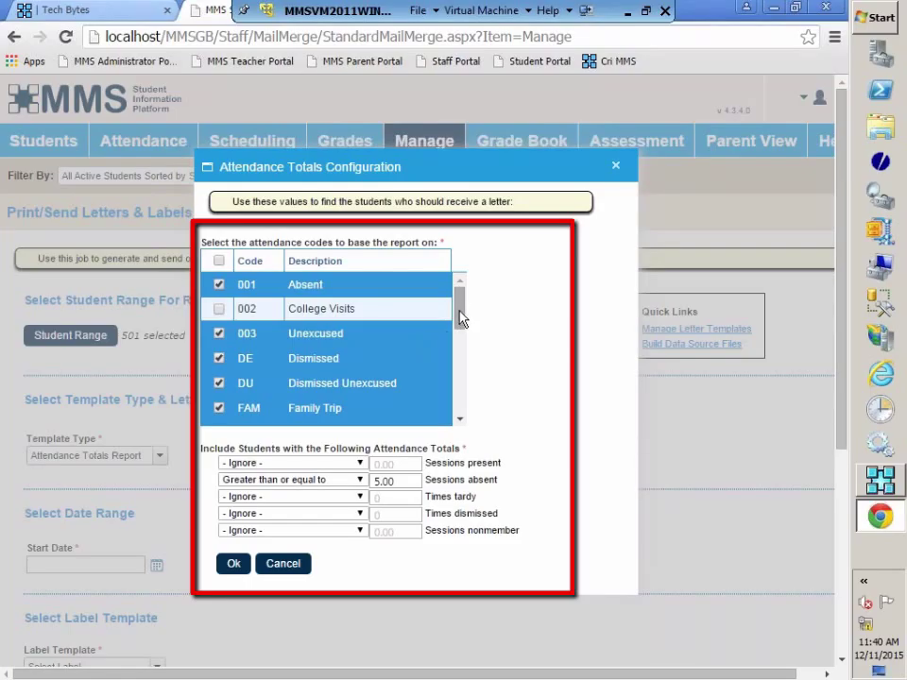
Exclude the Field Trip, Dismissed and Dismissed Unexcused codes from the attendance count
scroll(459, 325, "down", 1)
scroll(458, 325, "down", 2)
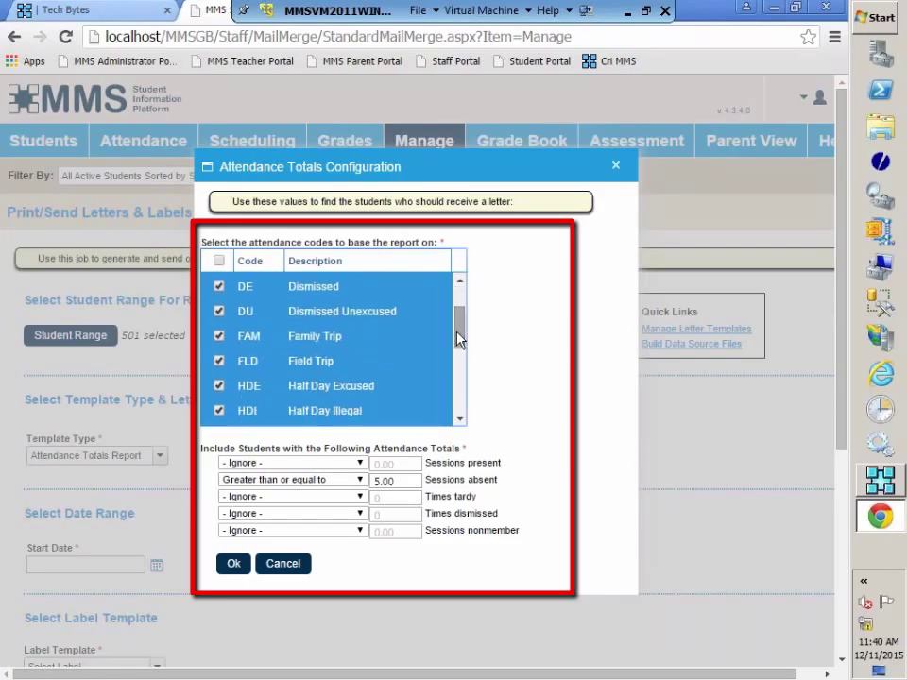
left_click(216, 360)
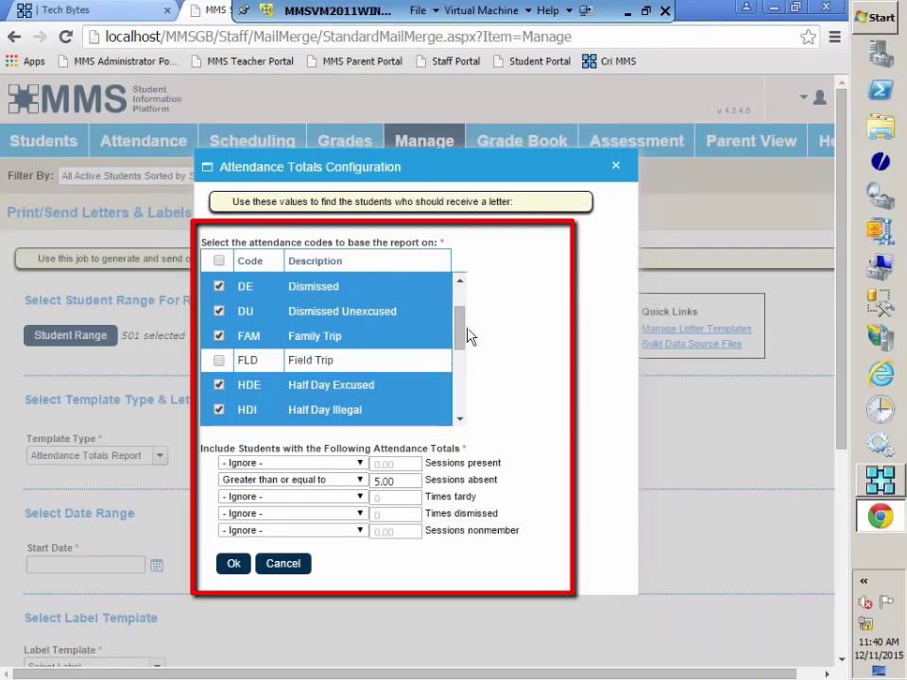
left_click(219, 286)
left_click(218, 311)
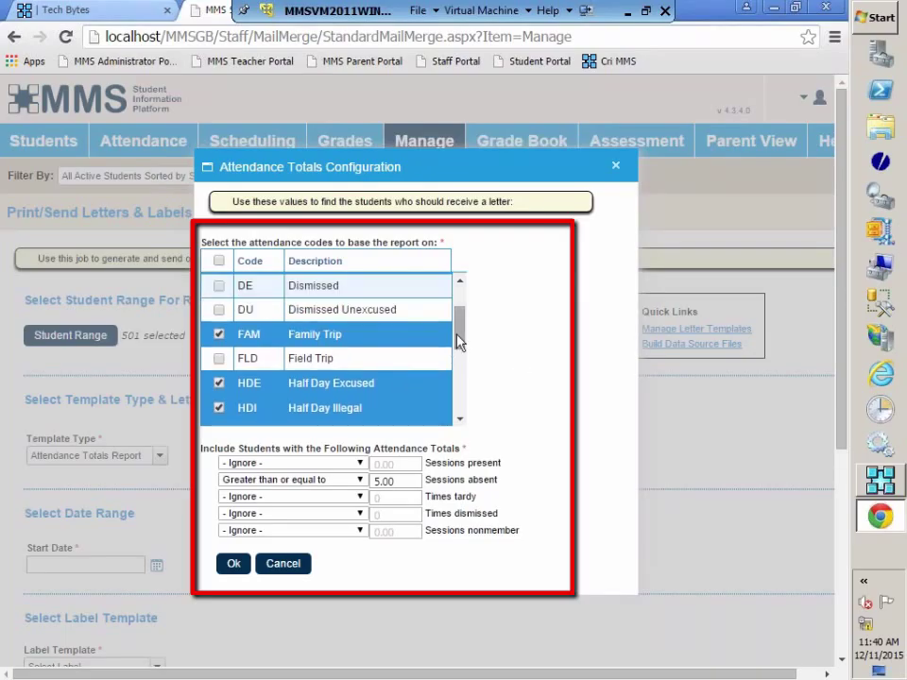
left_click_drag(462, 341, 463, 395)
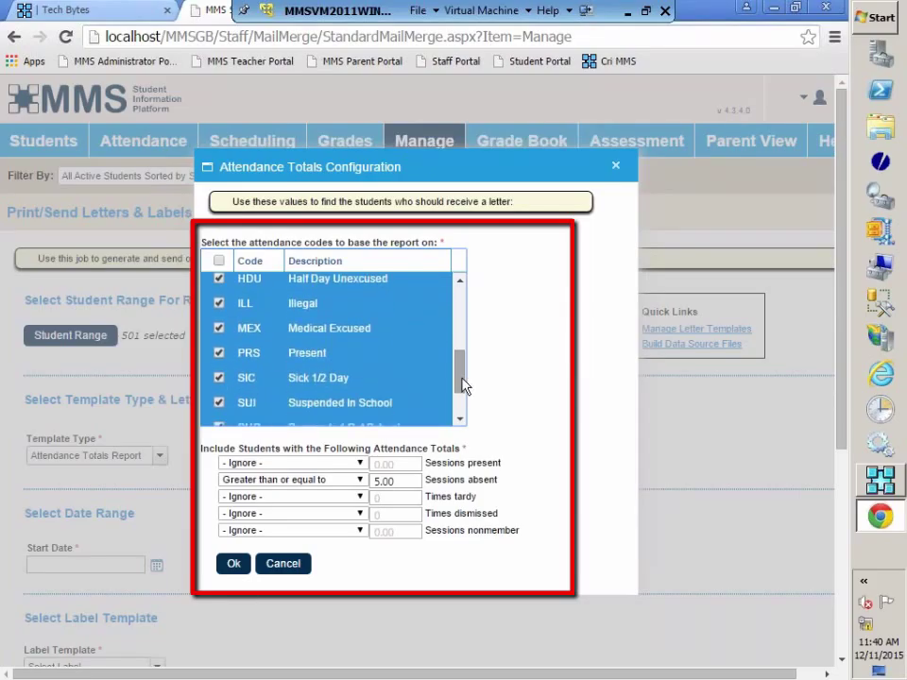
scroll(263, 340, "up", 1)
Also exclude Medical Excused, Present, both Suspended and both Tardy codes, keeping Sick 1/2 Day
left_click(220, 328)
left_click(220, 353)
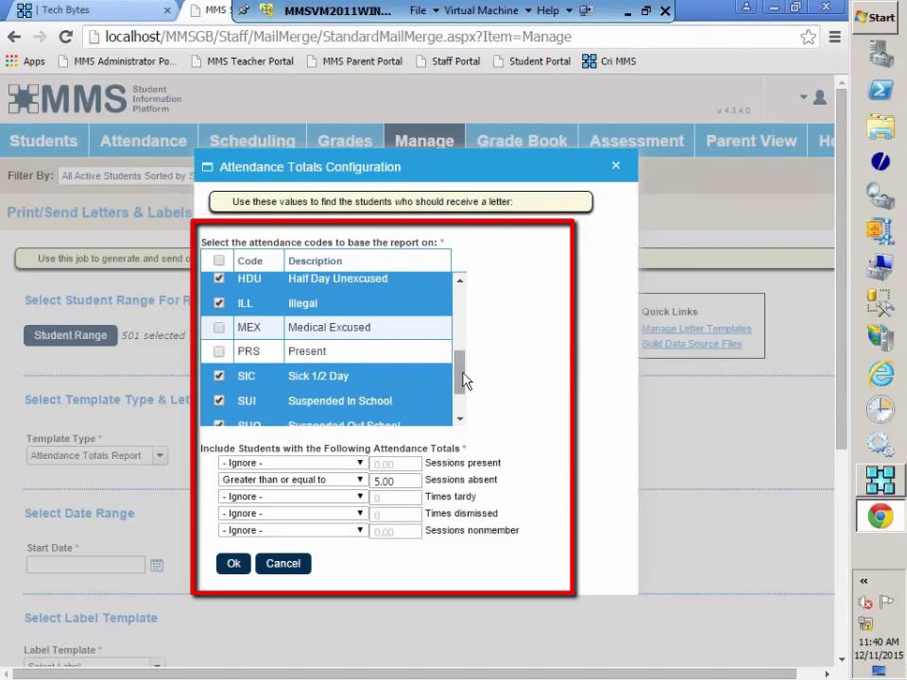
left_click_drag(464, 377, 464, 401)
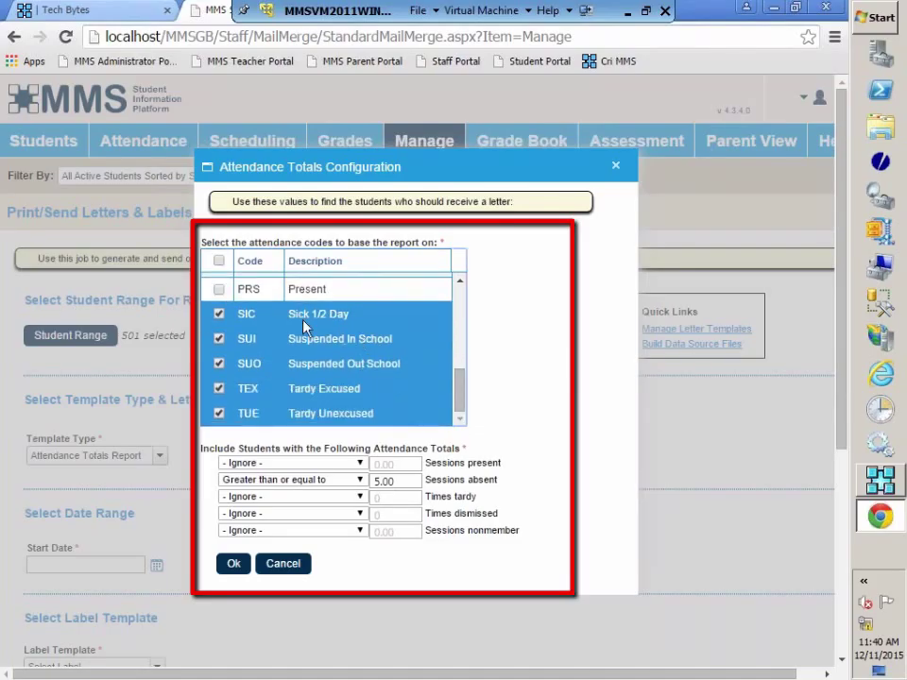
left_click(219, 338)
left_click(219, 364)
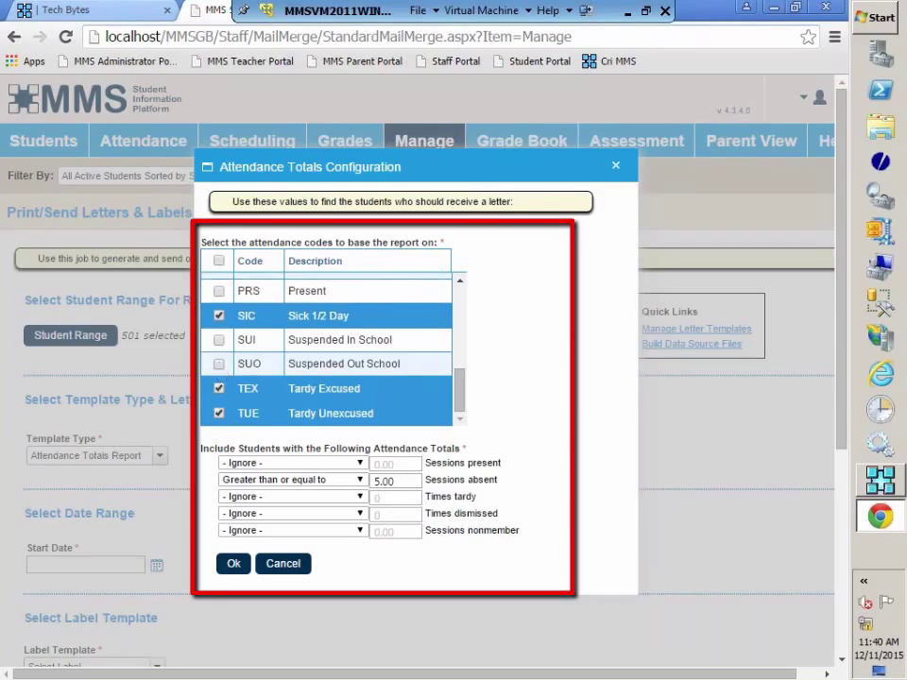
left_click(220, 388)
left_click(219, 413)
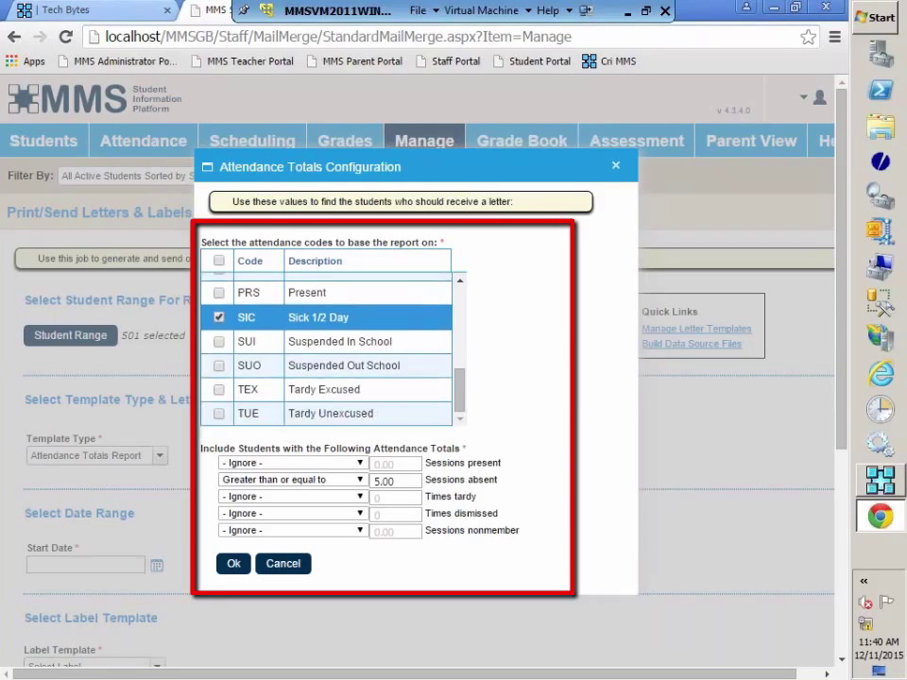
left_click_drag(462, 390, 482, 399)
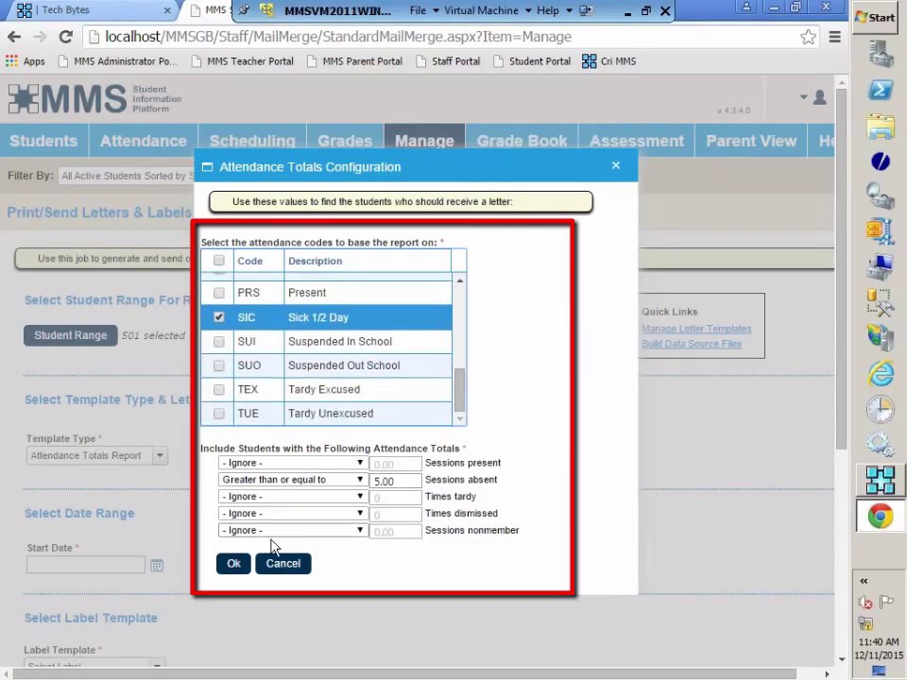
Save the attendance criteria and make the date range always default to the current date
left_click(230, 569)
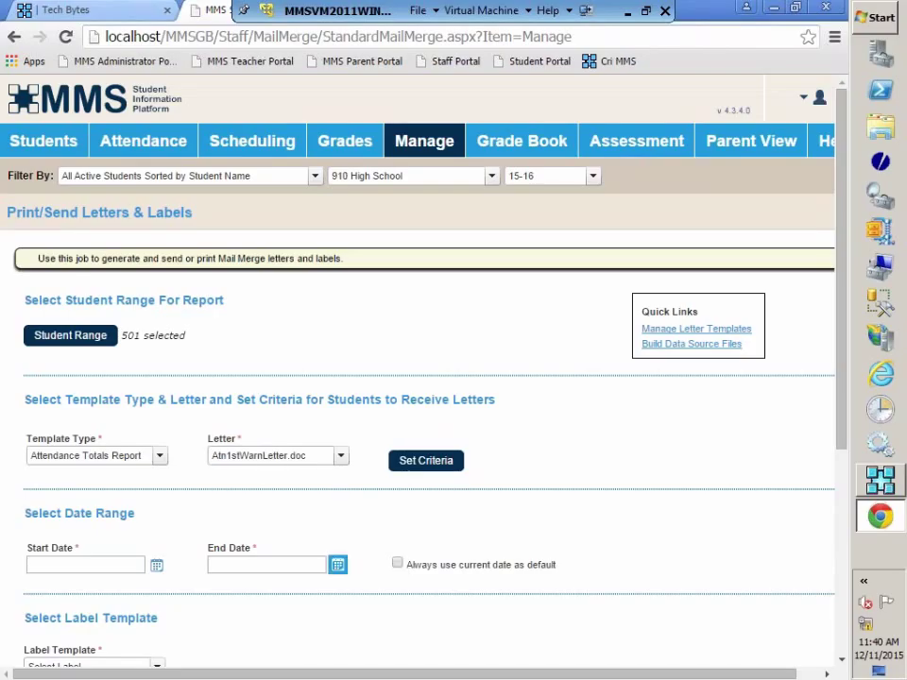
scroll(604, 572, "down", 2)
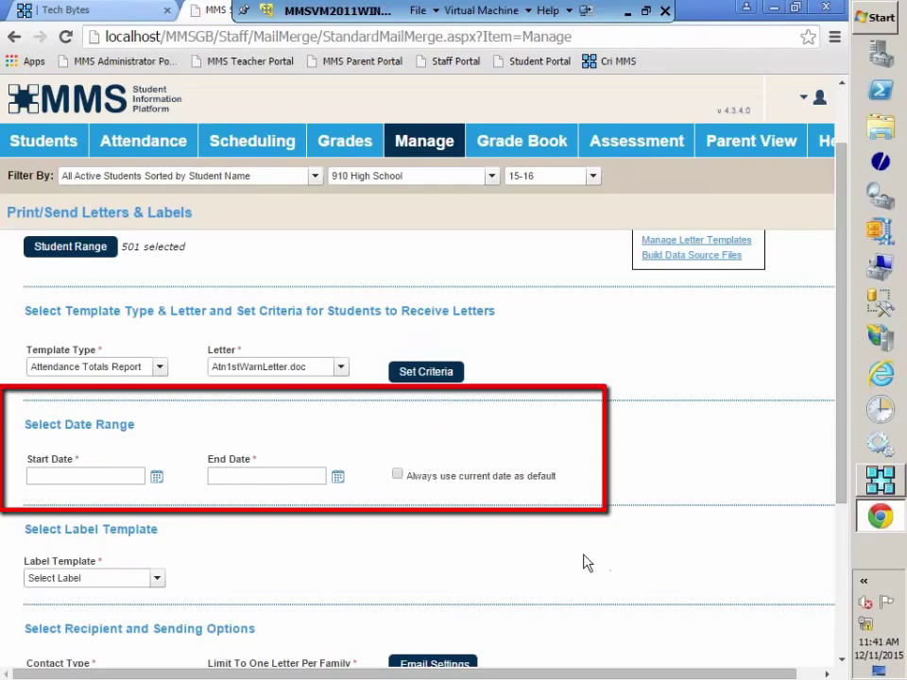
left_click(397, 475)
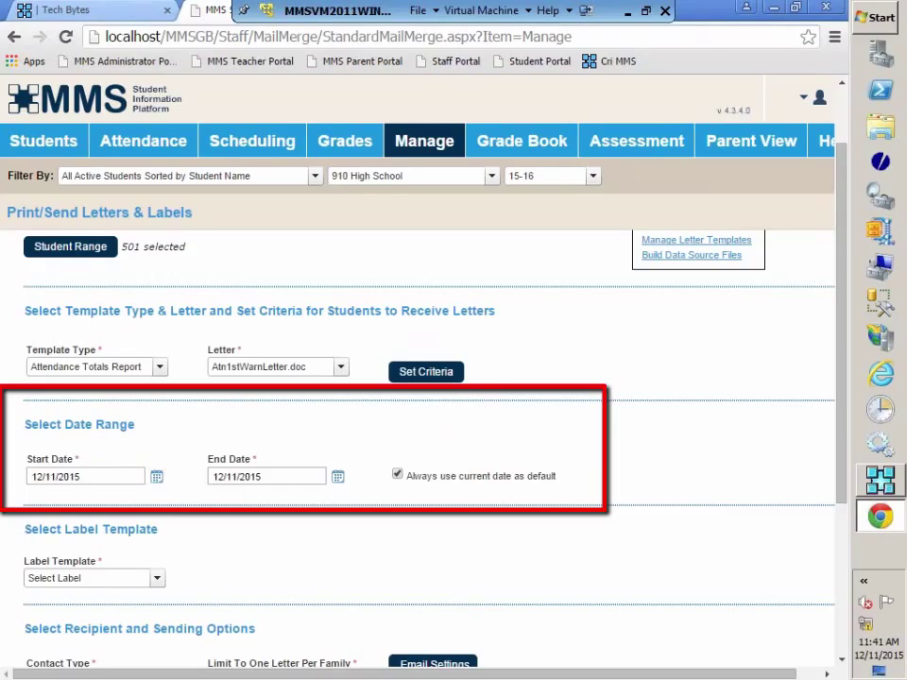
Set the Start Date to August 3, 2015 in the calendar
left_click(156, 477)
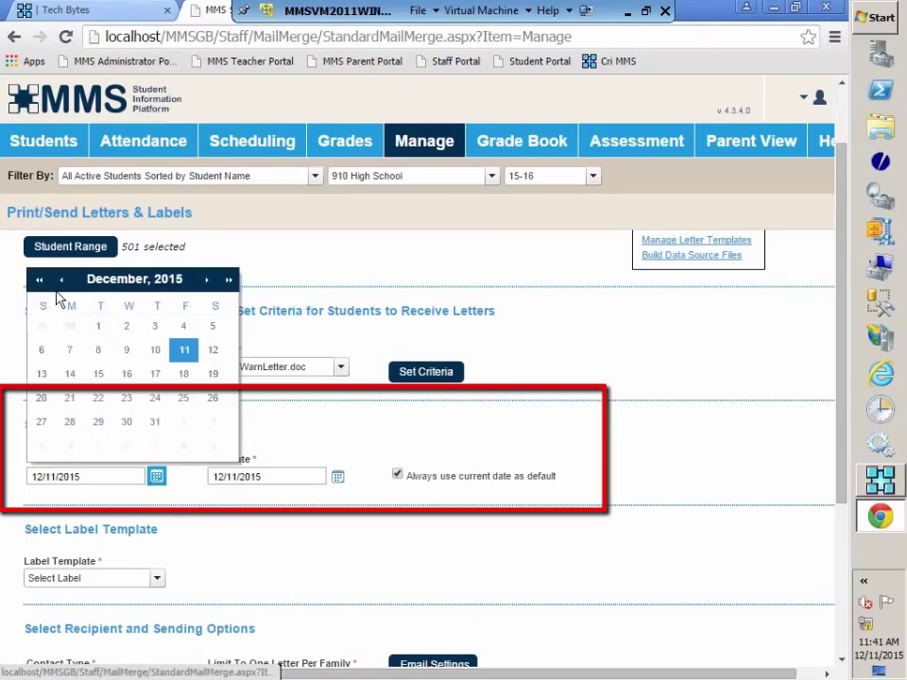
left_click(60, 280)
left_click(60, 280)
left_click(60, 279)
left_click(60, 280)
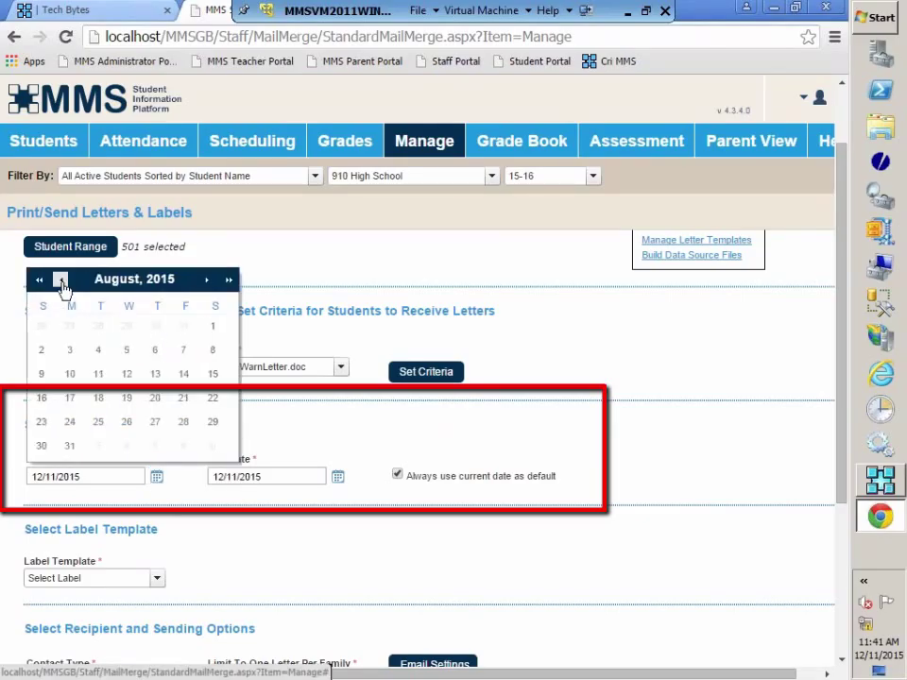
left_click(71, 351)
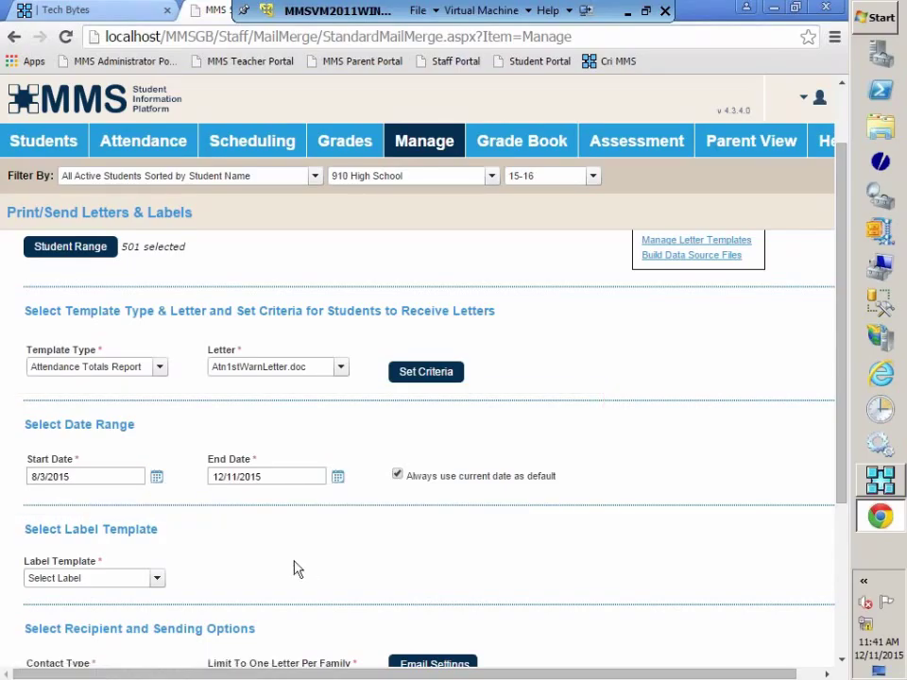
Leave the letter as Atn1stWarnLetter.doc and set the label template to MM Labels.docx
scroll(297, 567, "down", 2)
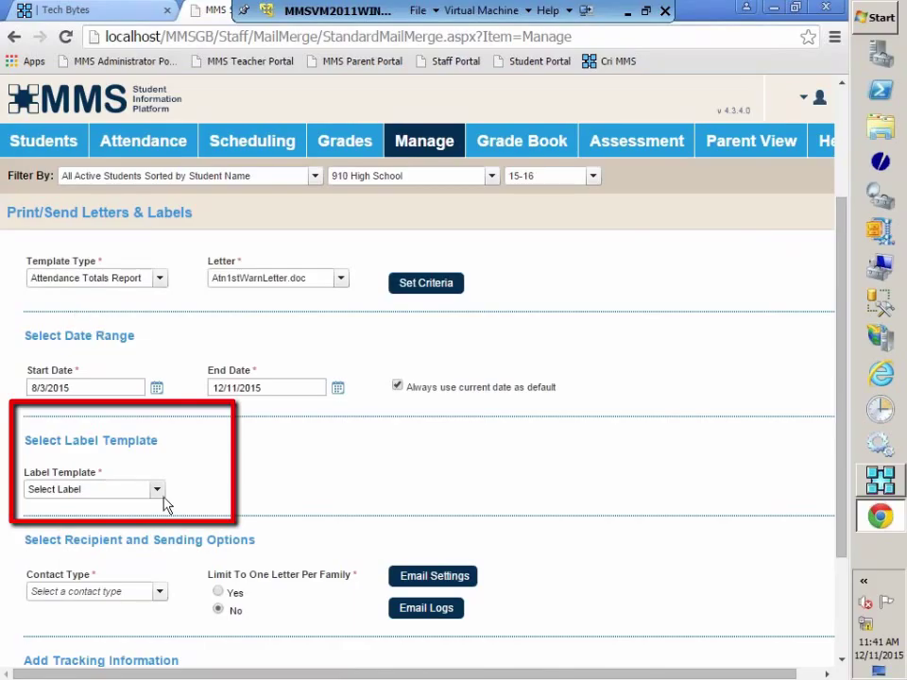
left_click(342, 280)
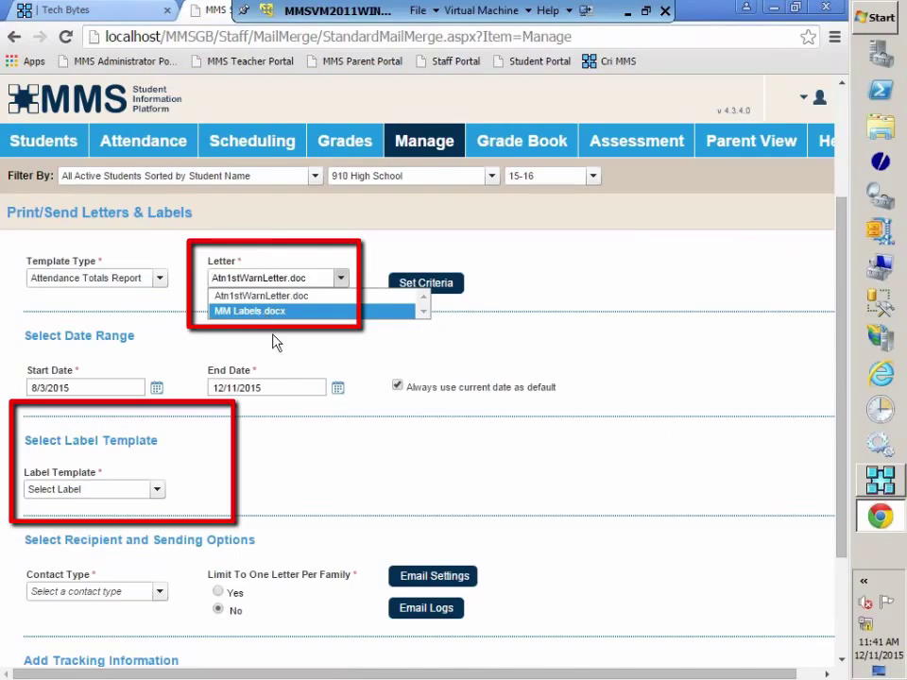
key("Escape")
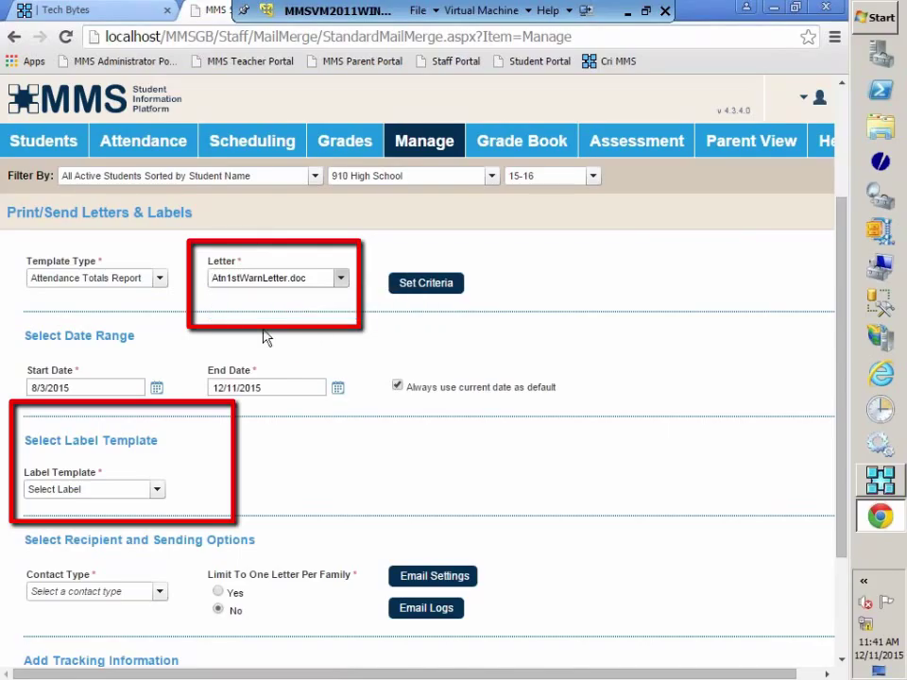
left_click(157, 490)
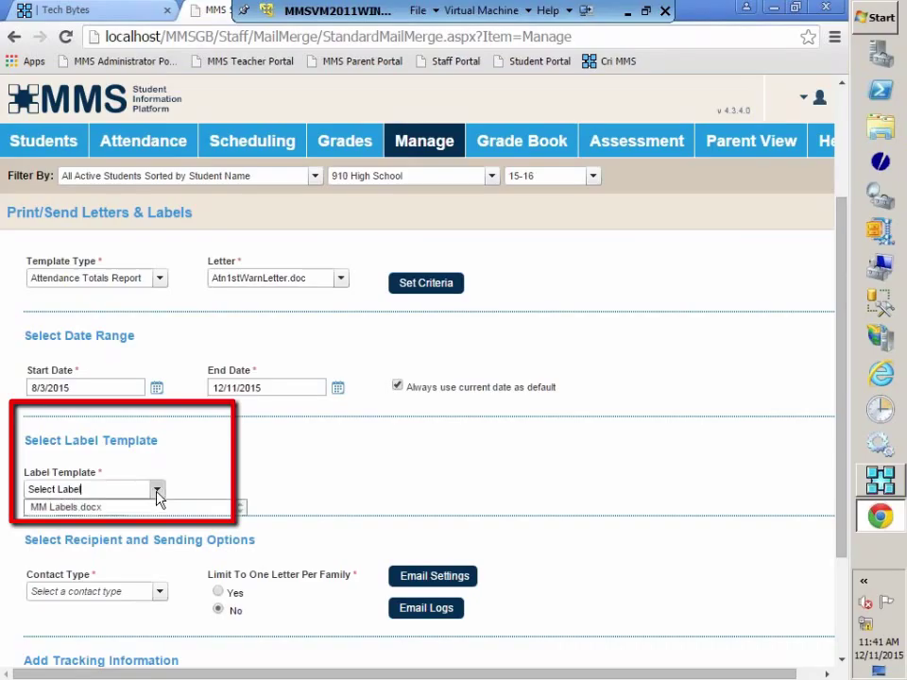
left_click(38, 509)
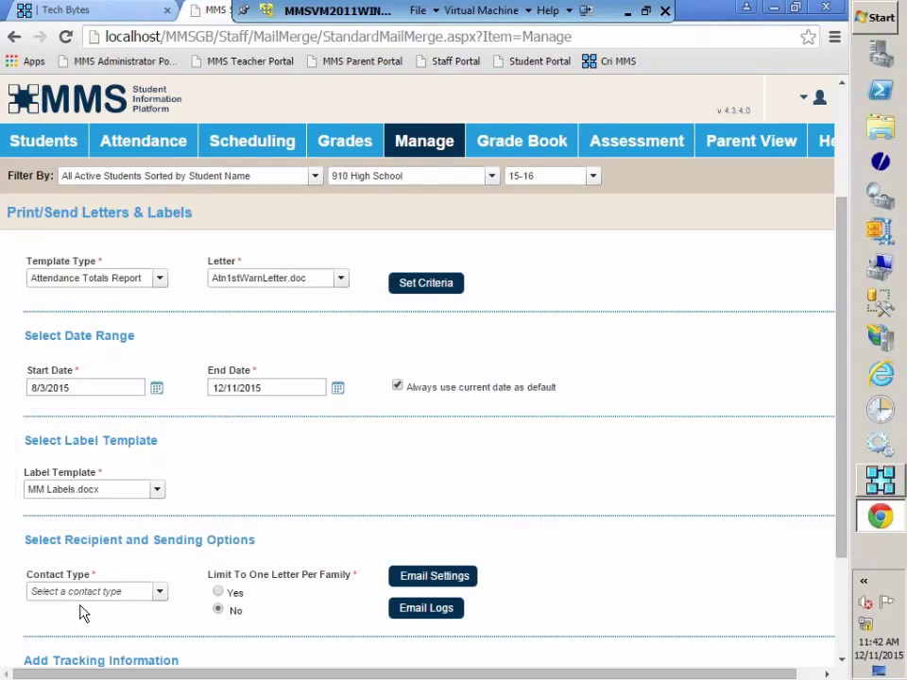
Address the letters to the Mailing Flag contact type
scroll(530, 599, "down", 1)
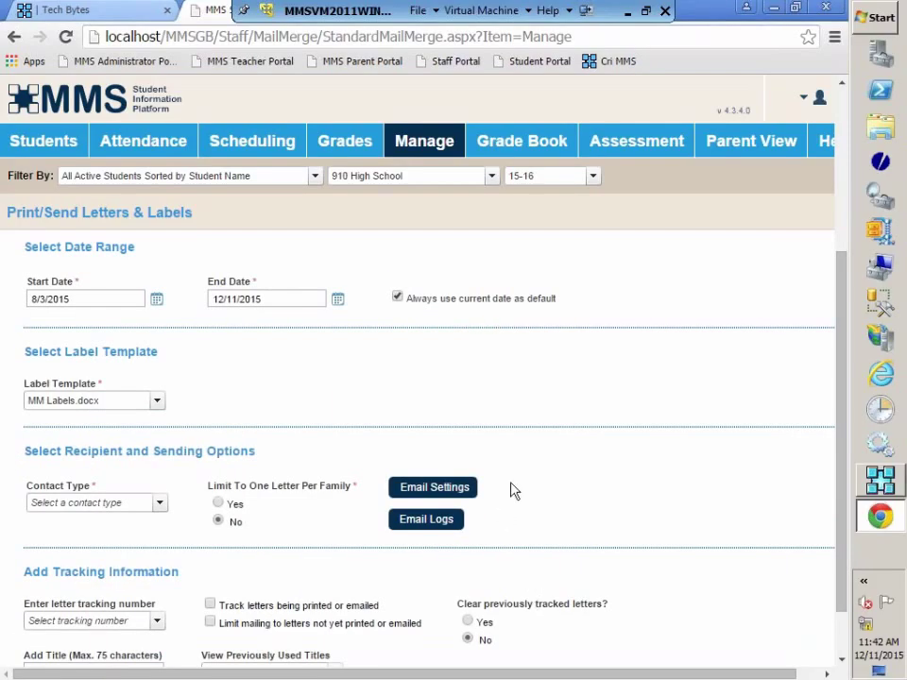
left_click(161, 503)
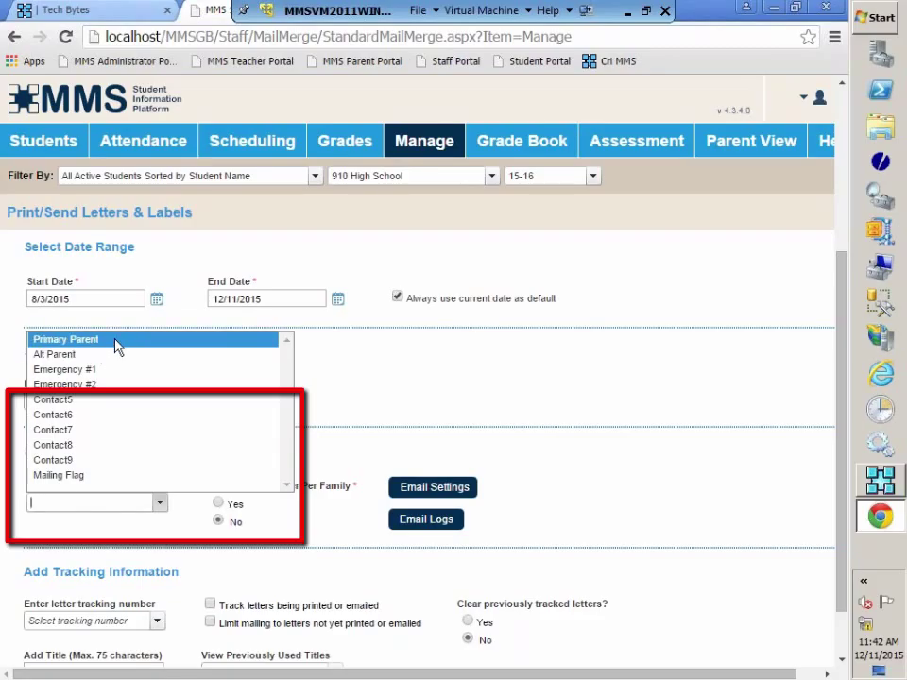
left_click(60, 475)
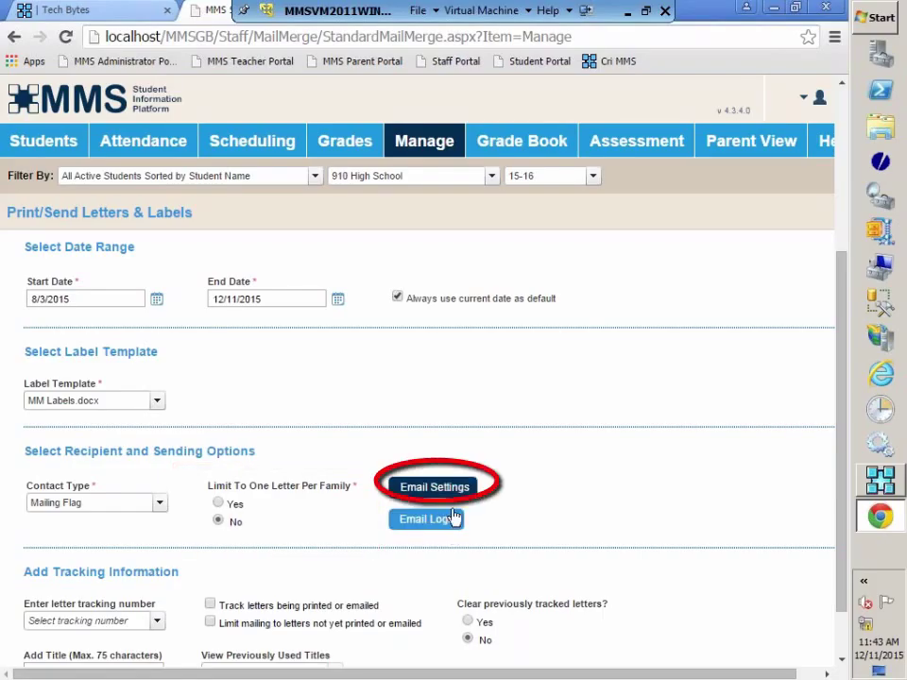
Turn on Send Report to Email for All Selected Students, with Print Paper Copy as Well checked
left_click(405, 490)
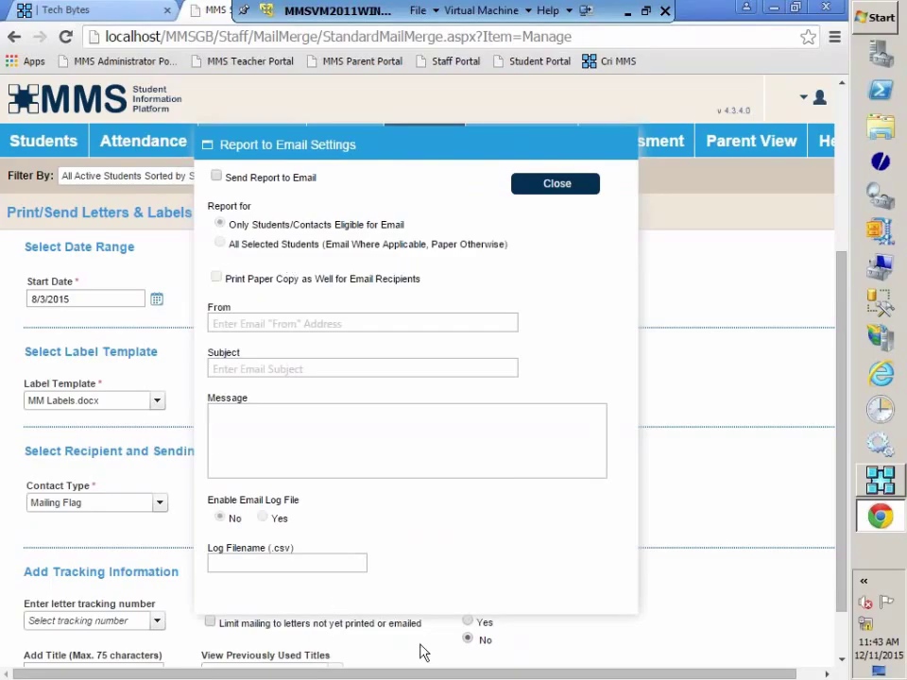
left_click(216, 177)
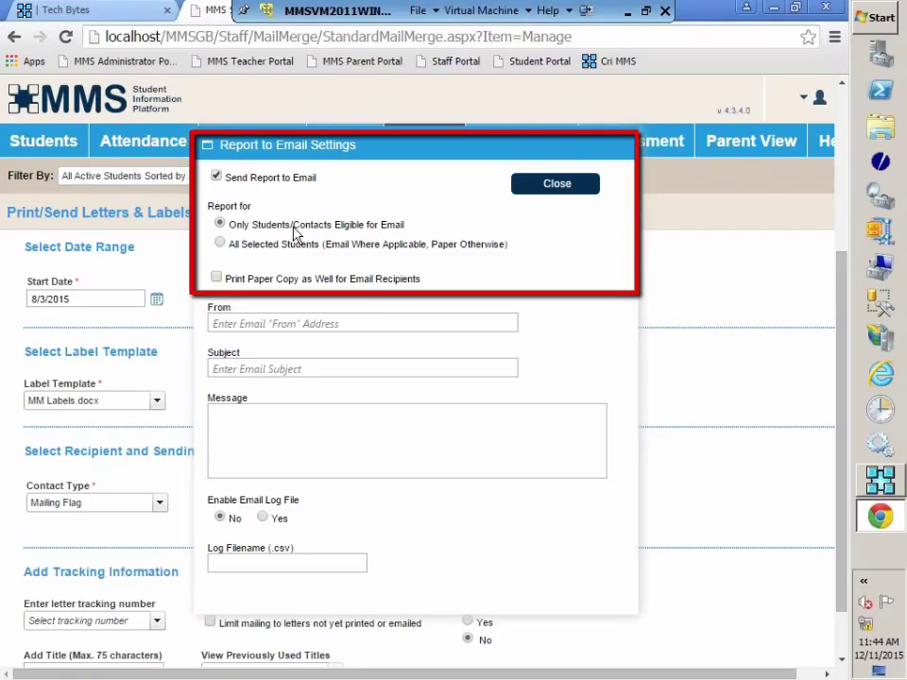
left_click(264, 246)
left_click(216, 277)
Enter the sender's e-mail address and the subject 'Attendance warning letter'
left_click(245, 323)
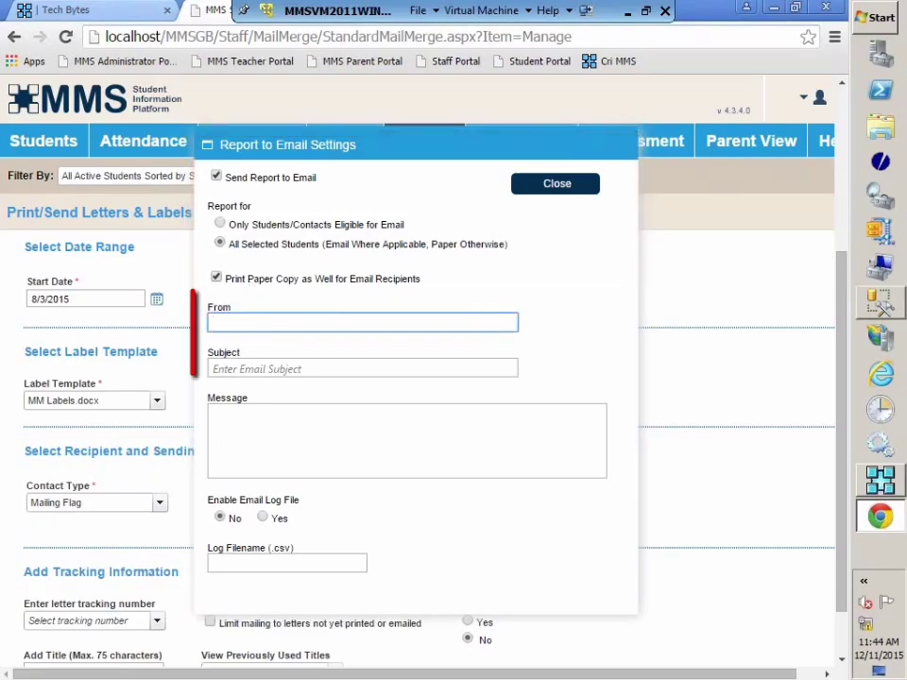
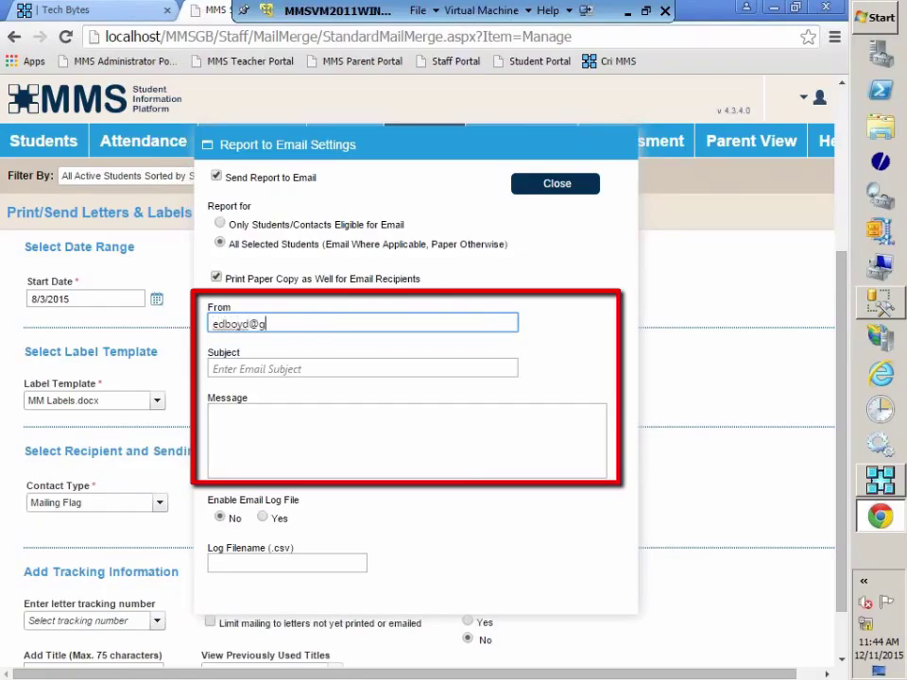
left_click(283, 367)
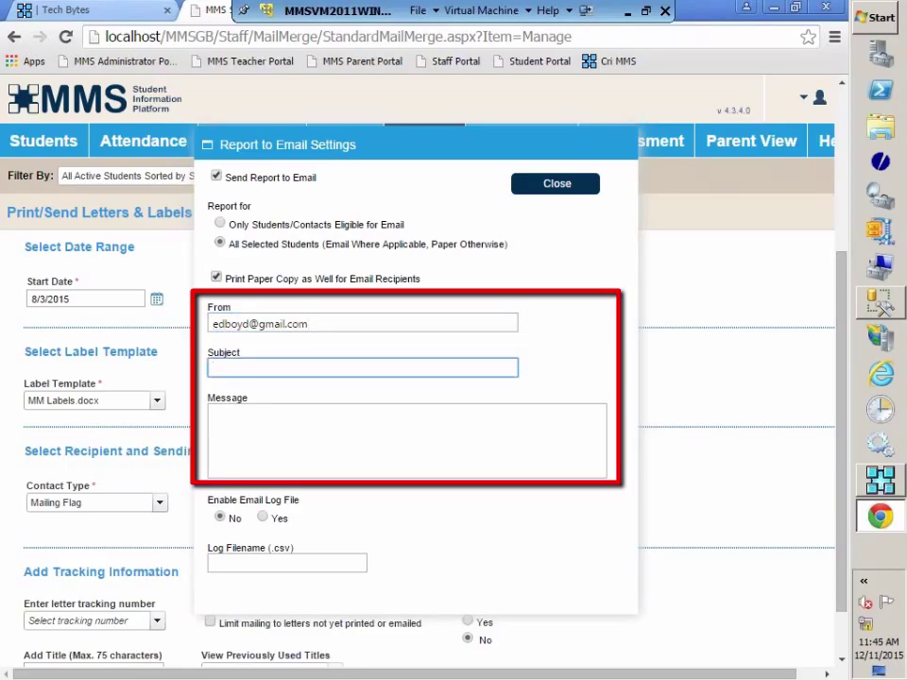
type("Attendance warning letter")
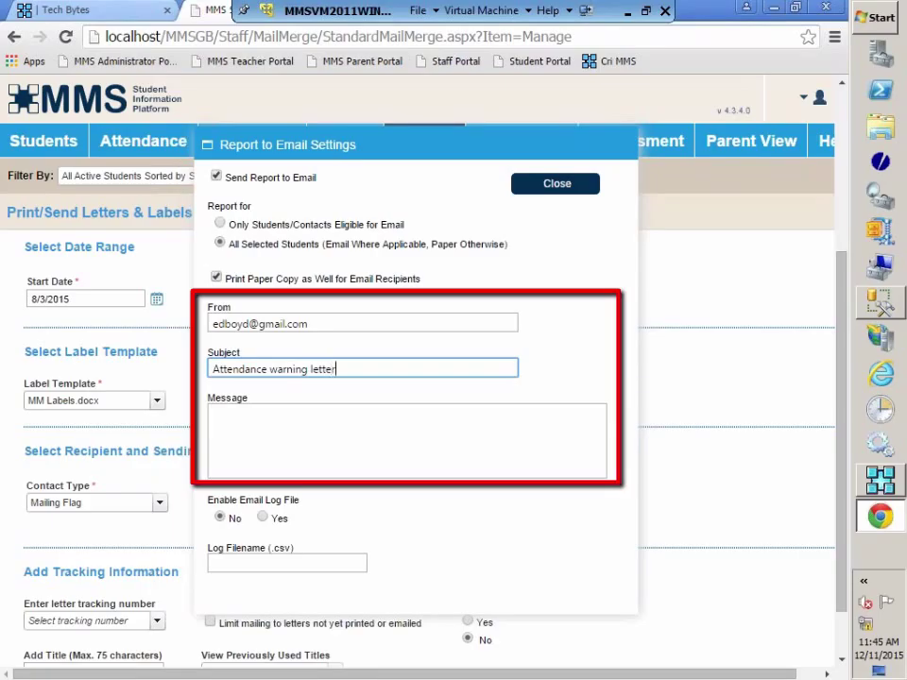
Write the message 'Please see the attached letter.' and leave Enable Email Log File at No
left_click(217, 413)
type("Pleas e")
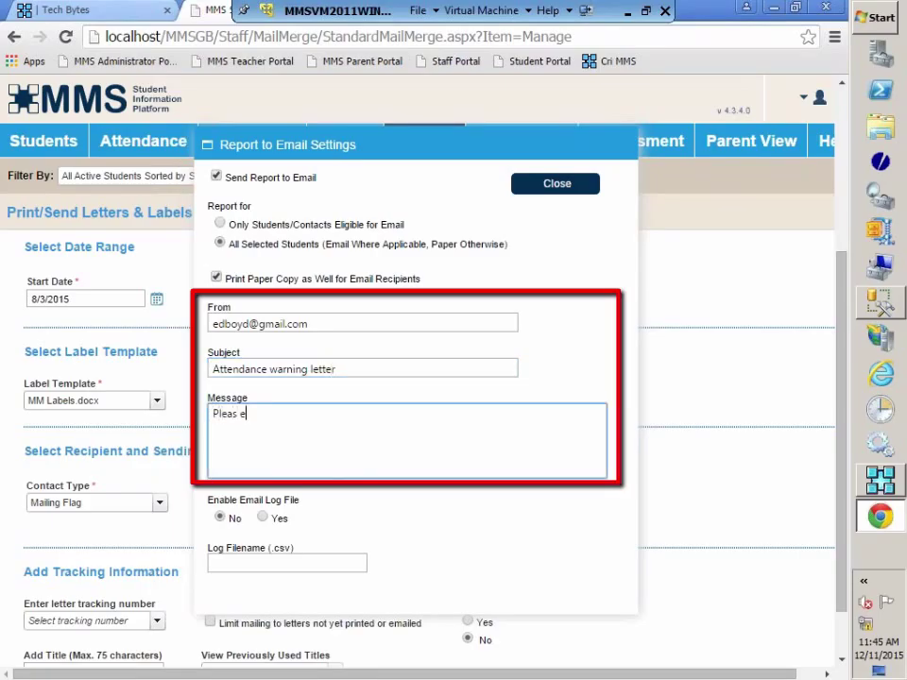
key("BackSpace")
key("BackSpace")
type("e see the attached letter.")
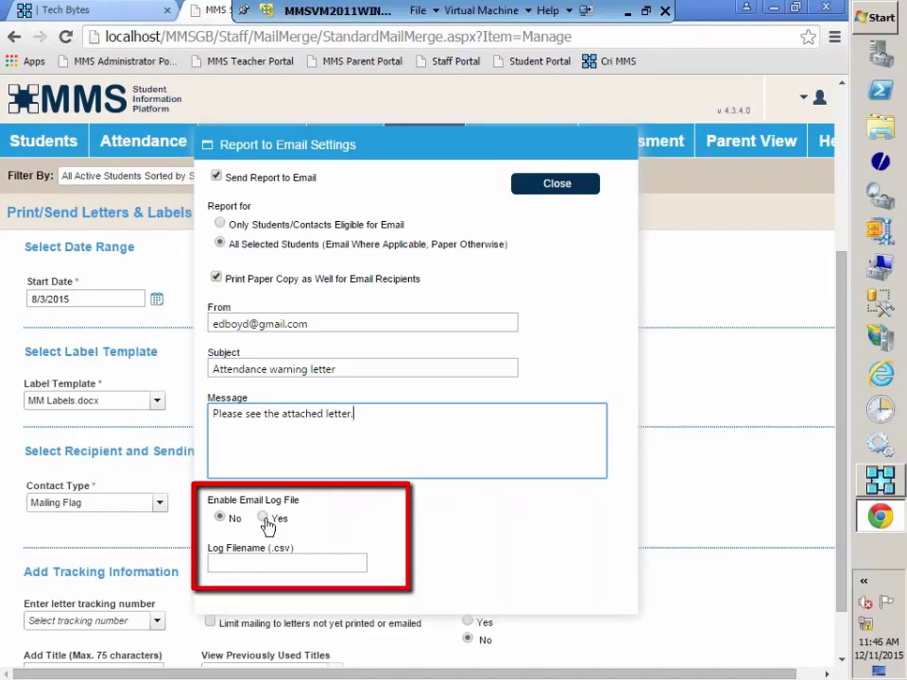
left_click(263, 518)
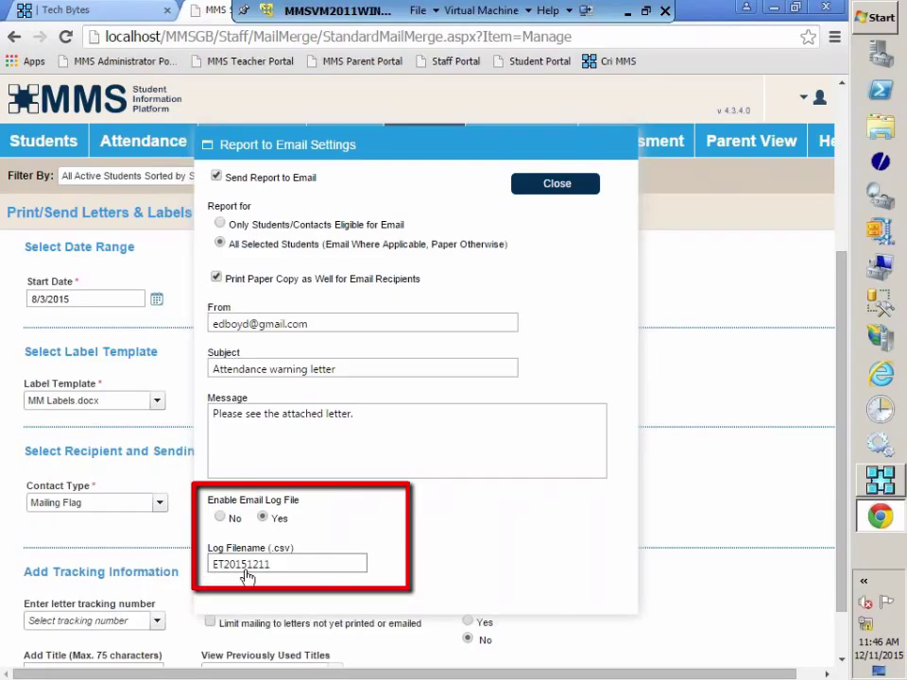
left_click(219, 518)
scroll(558, 564, "down", 1)
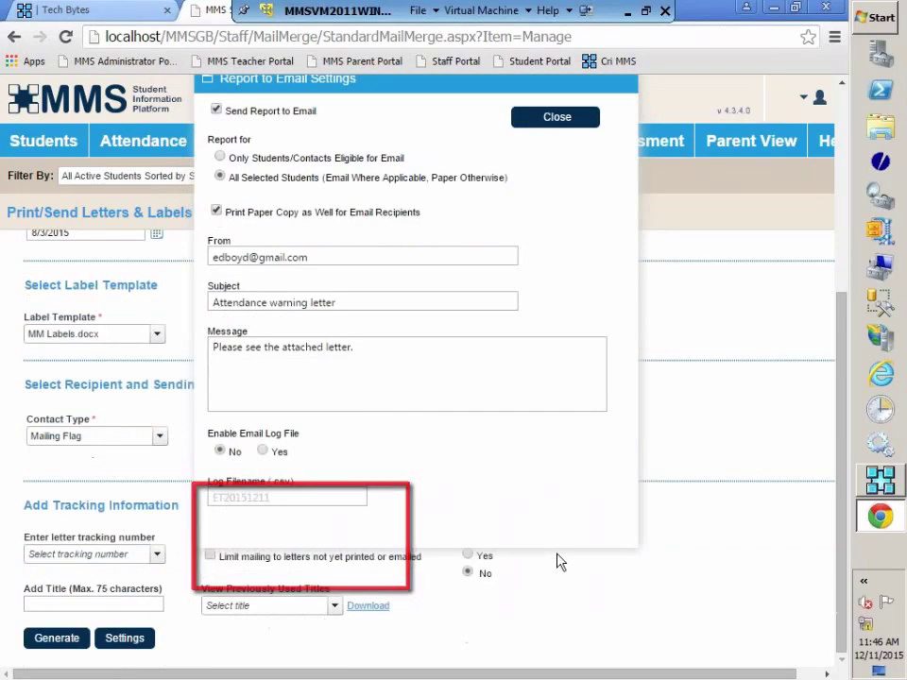
scroll(558, 563, "up", 1)
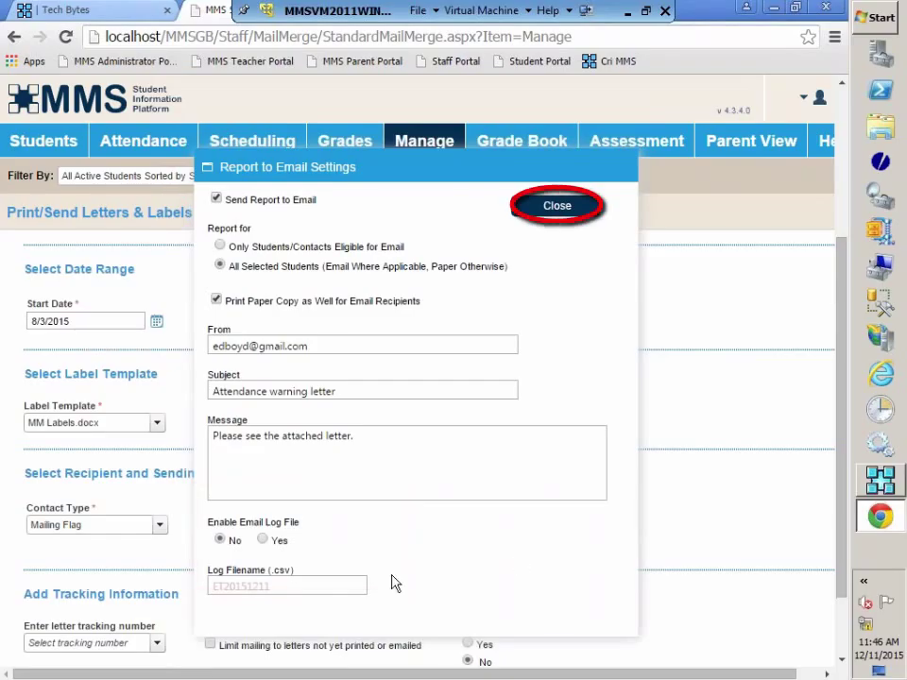
Close the email settings and scroll down to the Add Tracking Information section
left_click(565, 210)
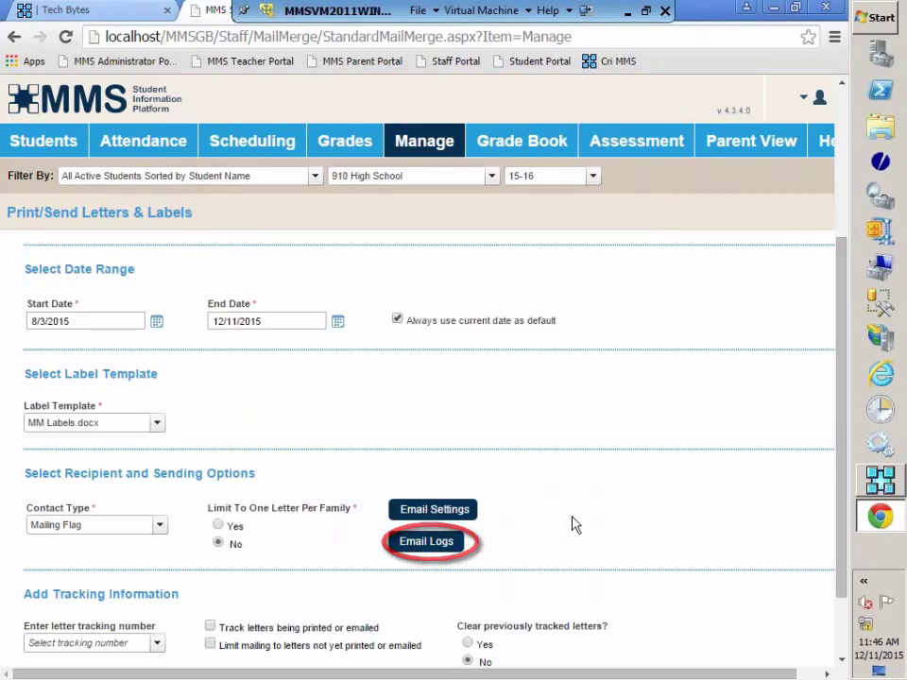
scroll(612, 504, "down", 1)
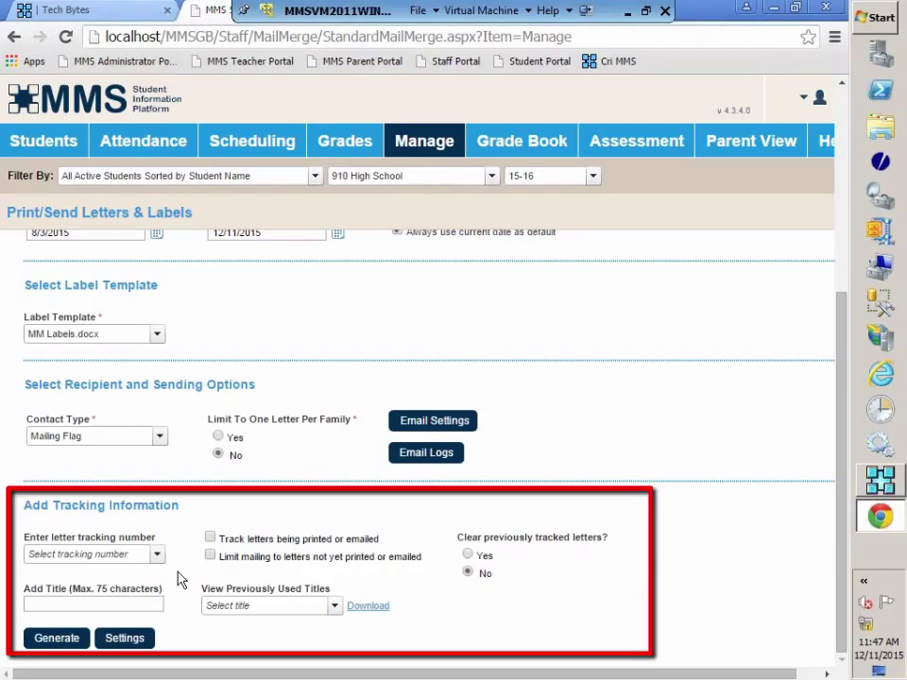
Set letter tracking number 1 and tick both tracking options, including untracked-only letters
left_click(159, 558)
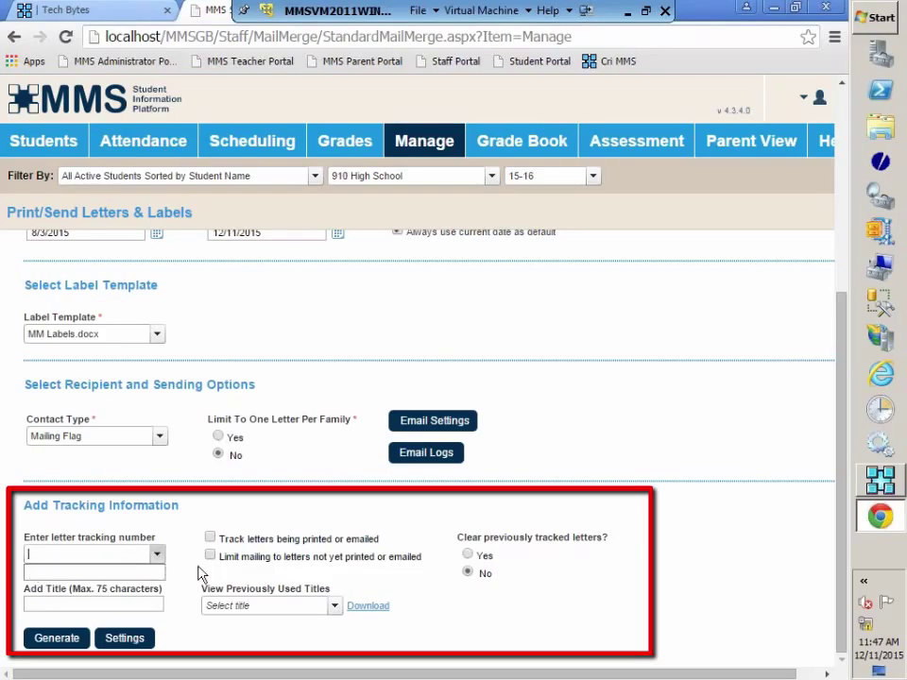
type("1")
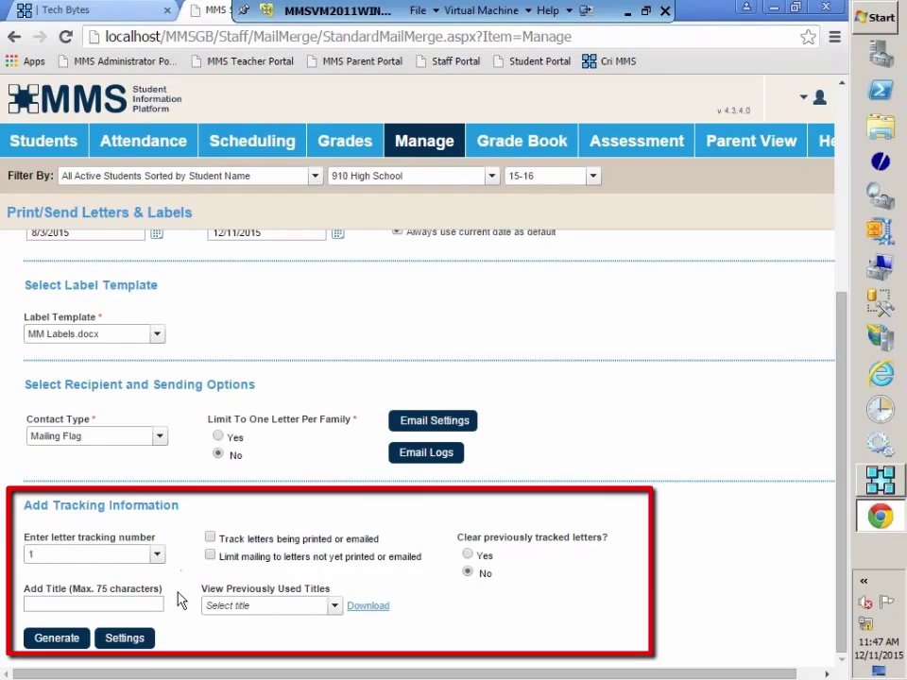
left_click(212, 539)
left_click(210, 555)
Title the mailing 'ATN first warning letter' from the Atn autocomplete suggestion
left_click(61, 610)
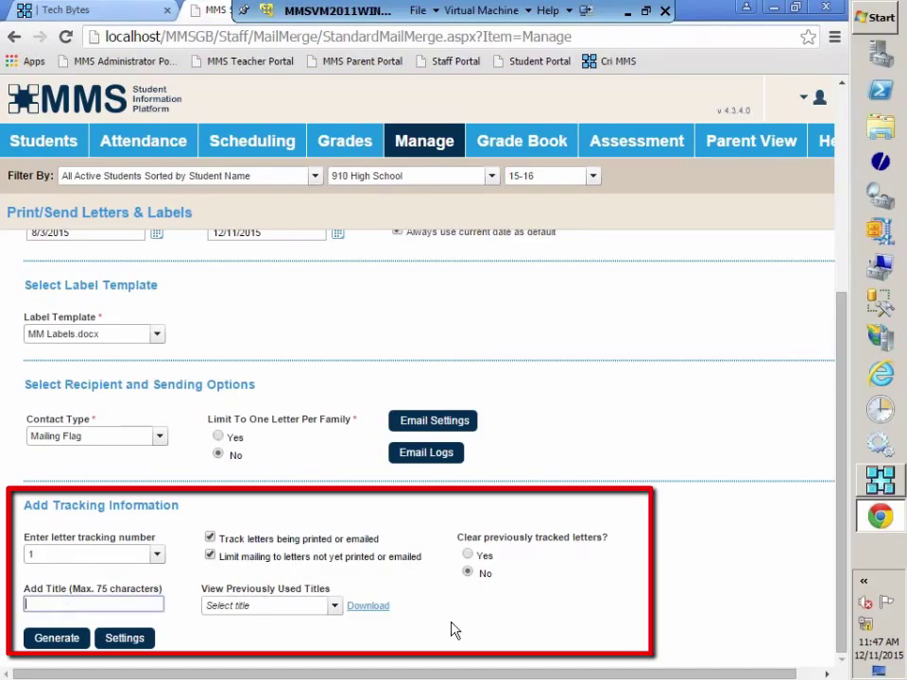
type("Atn")
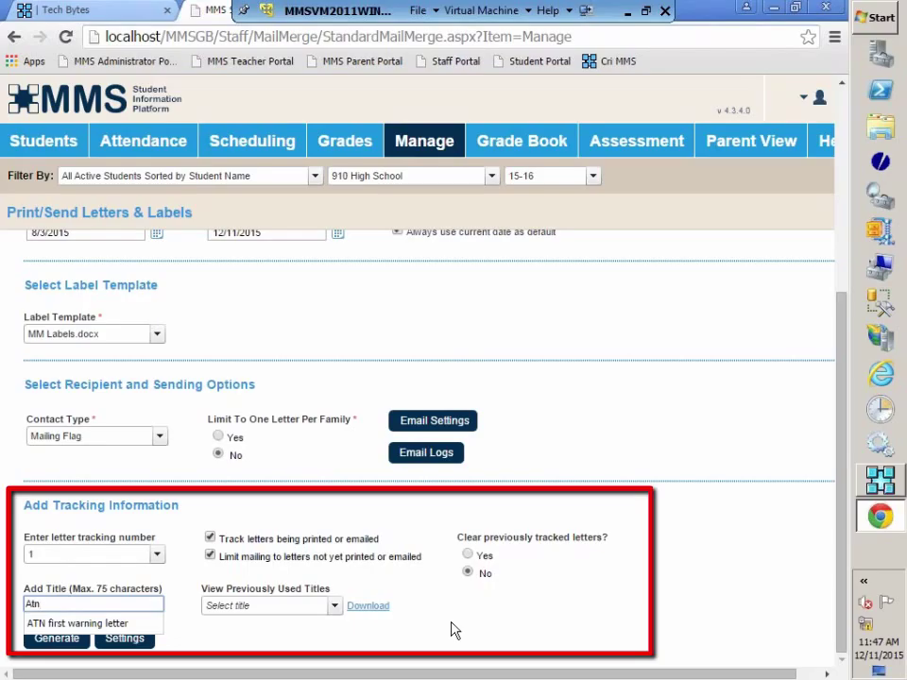
key("Down")
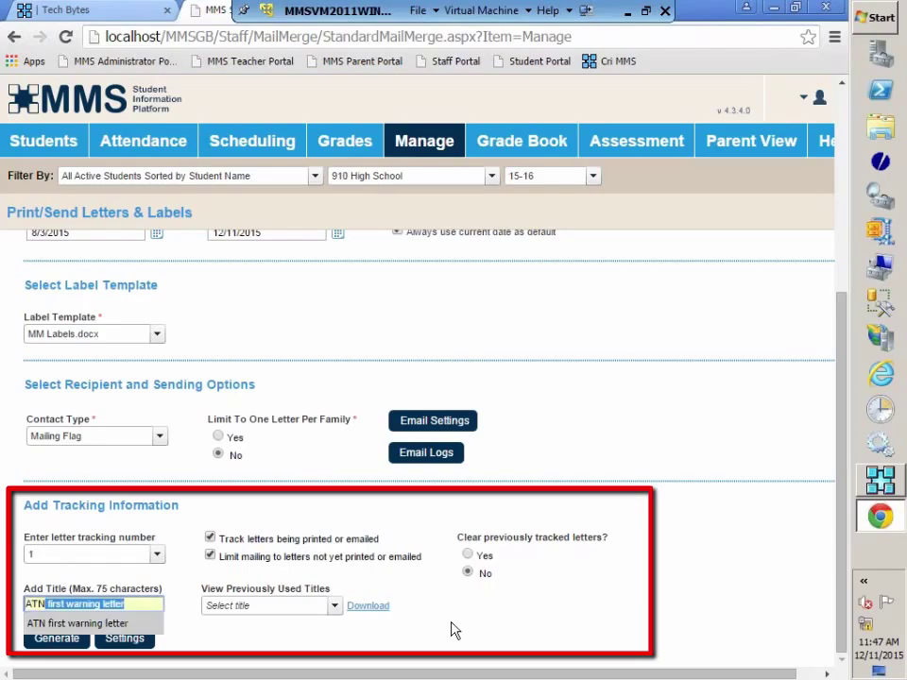
key("Tab")
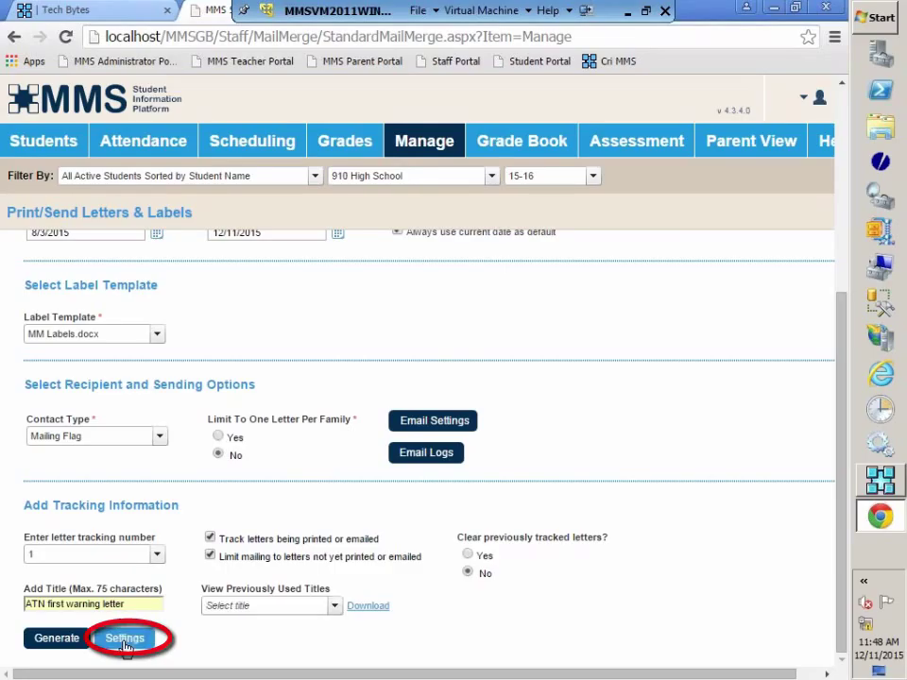
Save the current letter settings into the 'atn total letter' saved setting
left_click(125, 640)
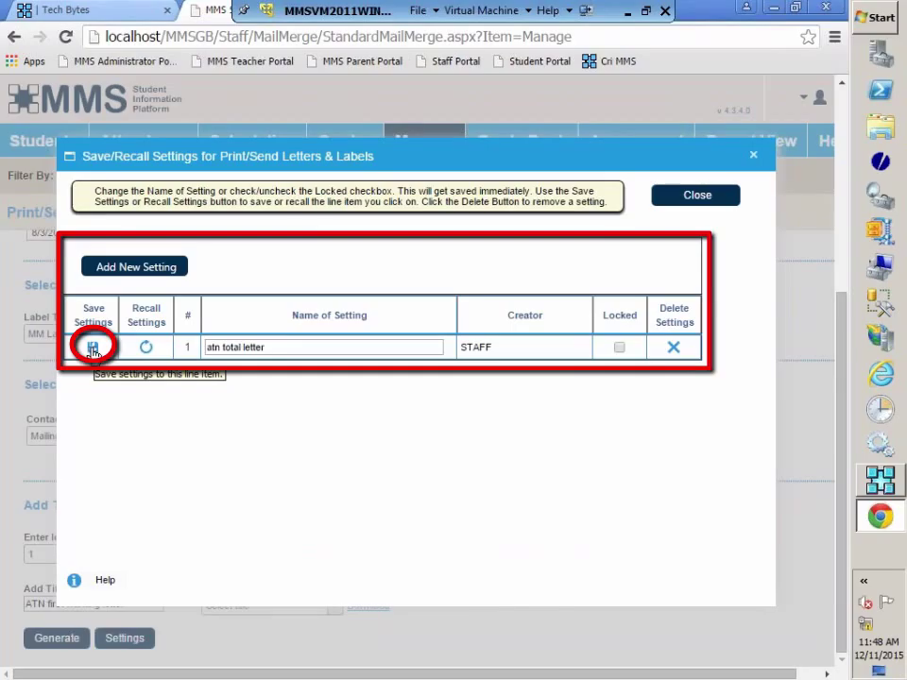
left_click(95, 350)
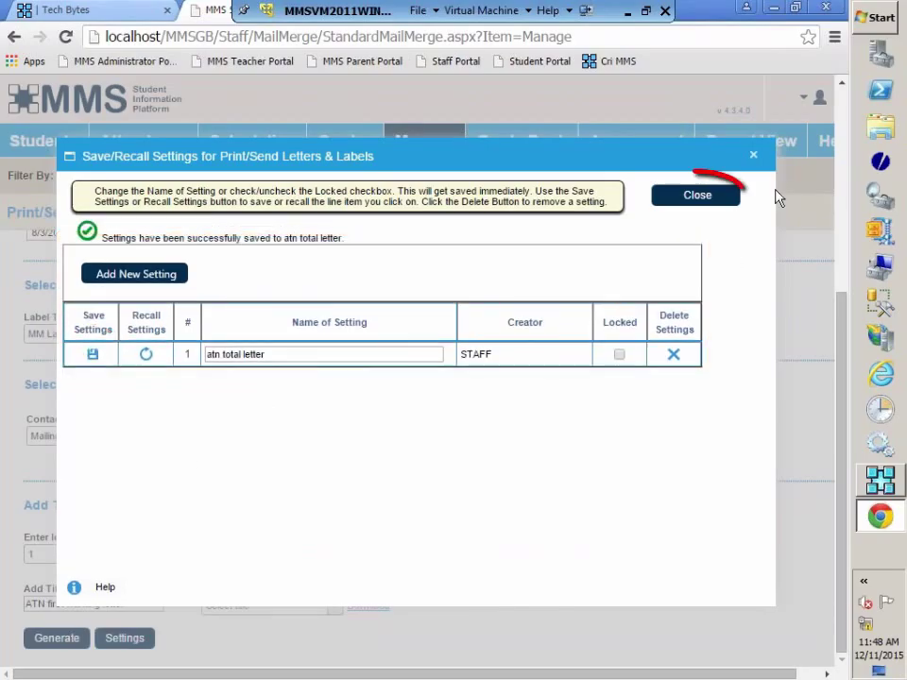
Recall the 'atn total letter' saved settings, then close the saved-settings window
left_click(703, 205)
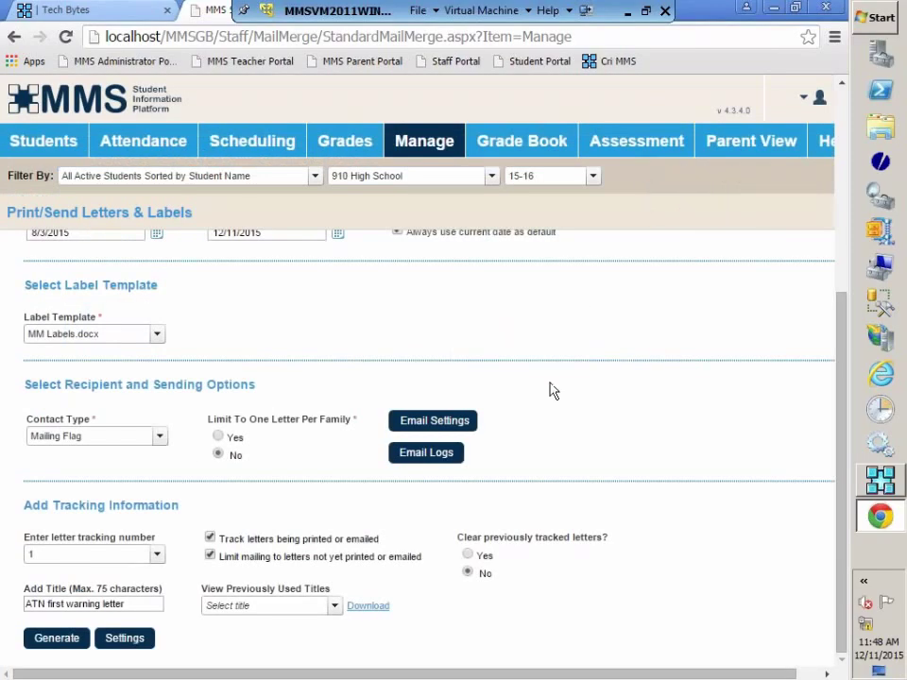
scroll(549, 390, "up", 3)
scroll(554, 399, "up", 1)
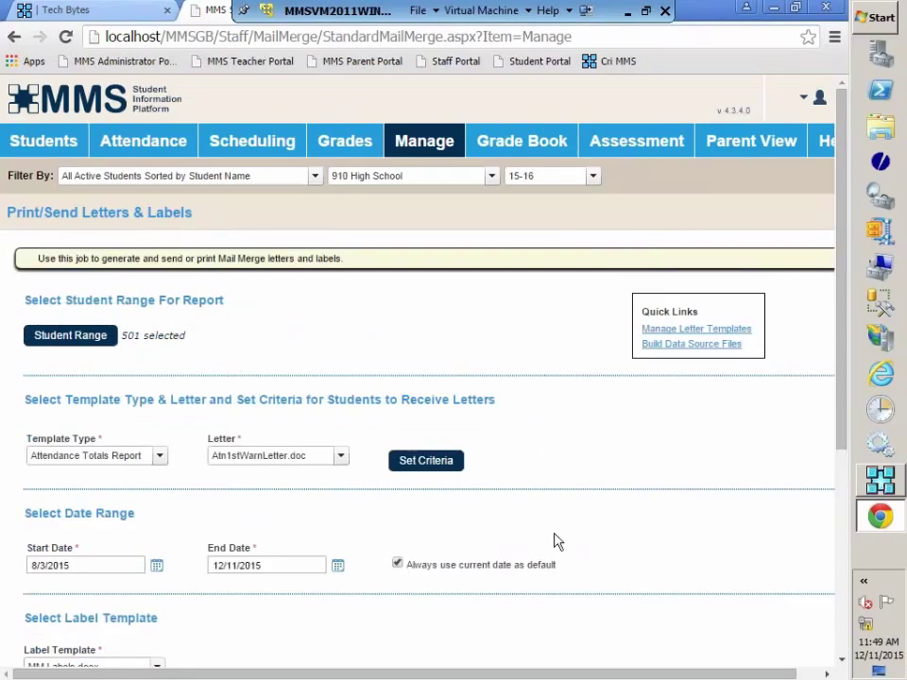
scroll(556, 540, "down", 3)
scroll(234, 669, "down", 3)
left_click(125, 639)
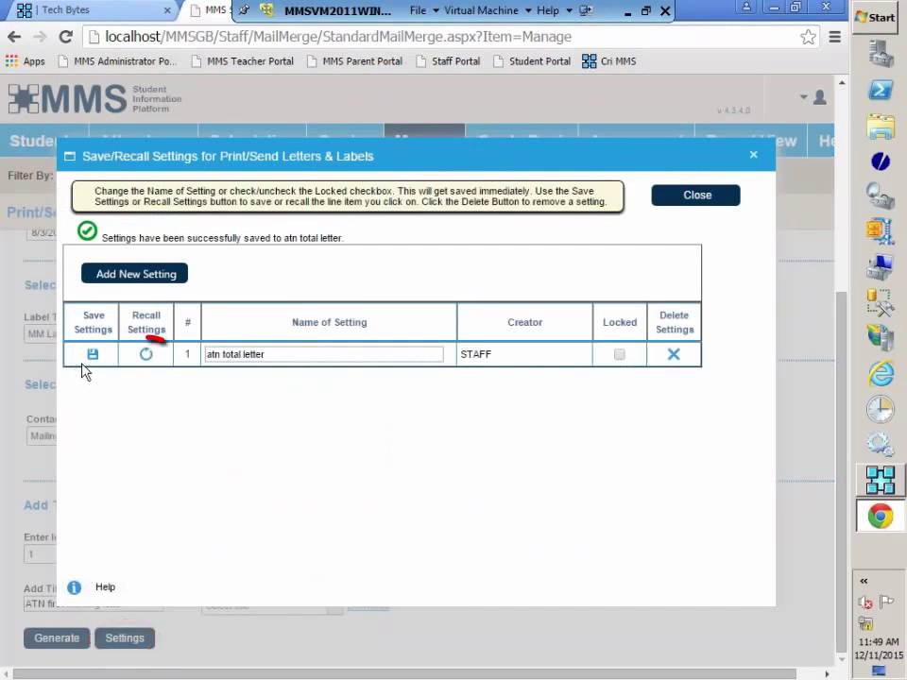
left_click(148, 355)
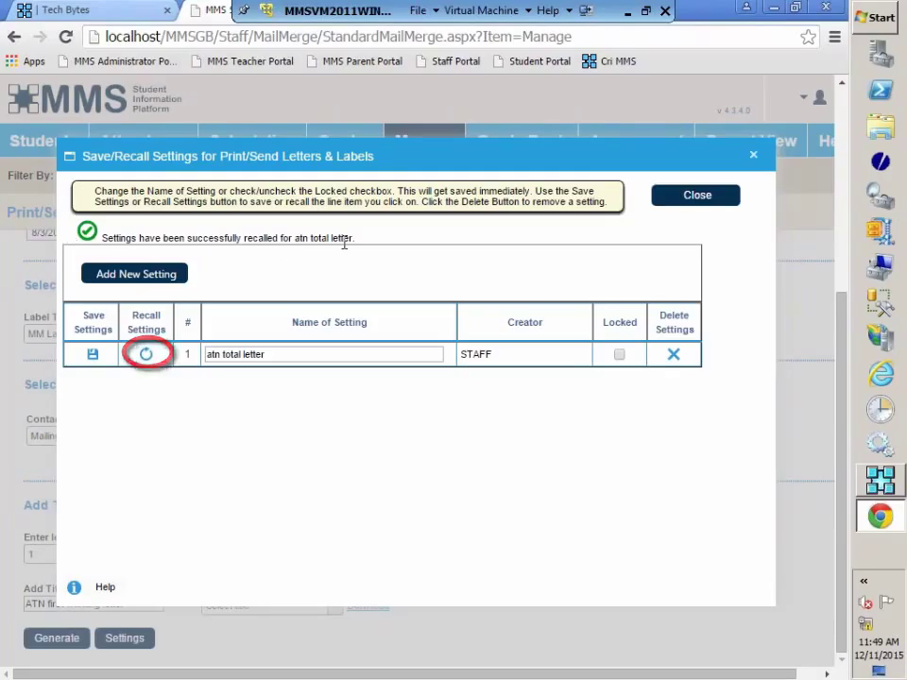
left_click(697, 195)
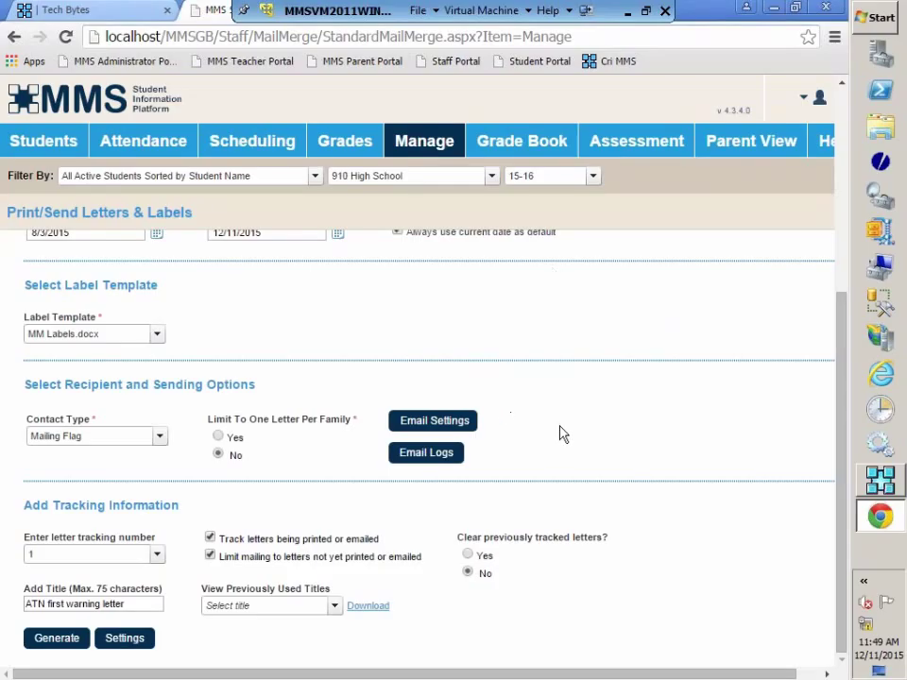
Scroll through the Print/Send Letters & Labels form to review the filled-in options
scroll(561, 433, "up", 3)
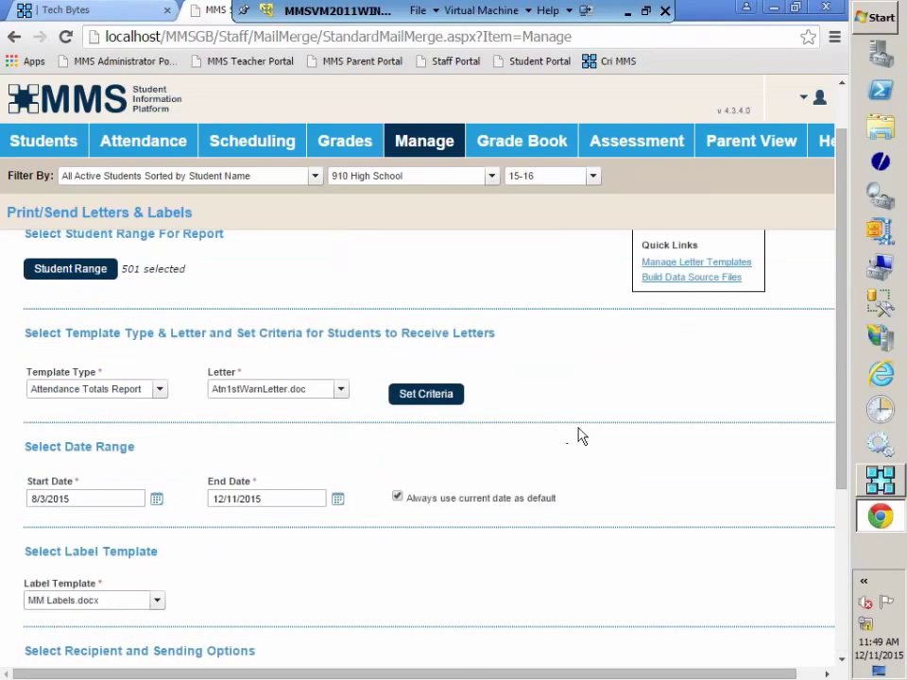
scroll(627, 461, "down", 3)
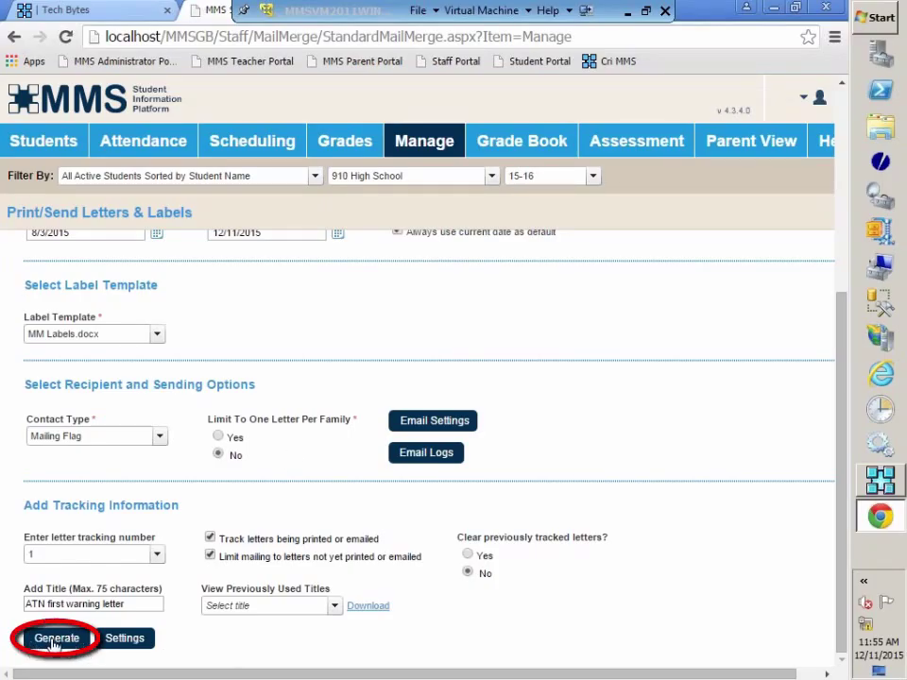
Generate the letters and scroll through both attendance warning letters in the preview
left_click(54, 646)
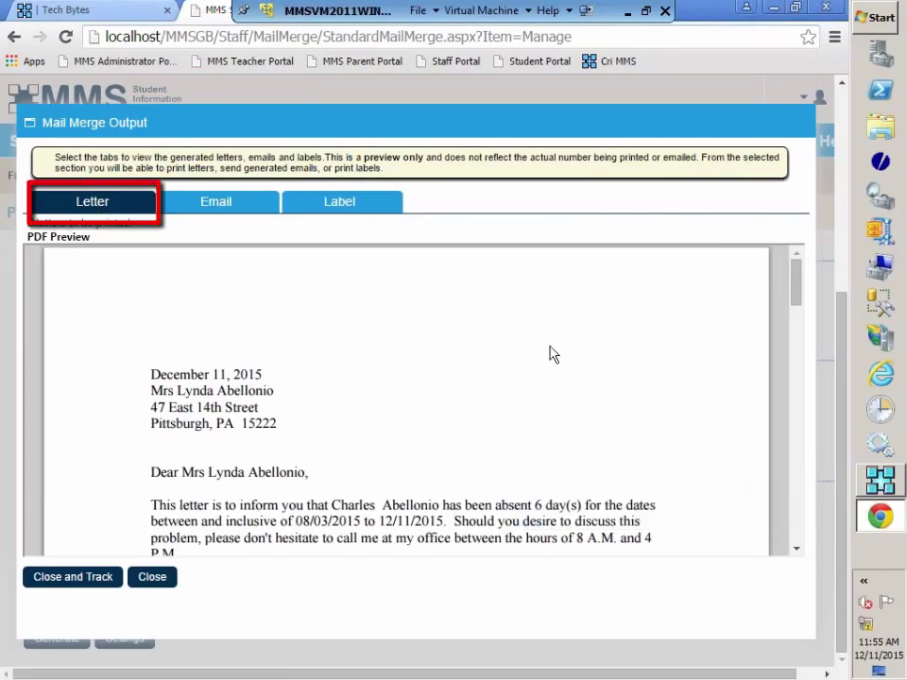
scroll(464, 359, "down", 4)
scroll(461, 397, "down", 3)
scroll(457, 443, "up", 3)
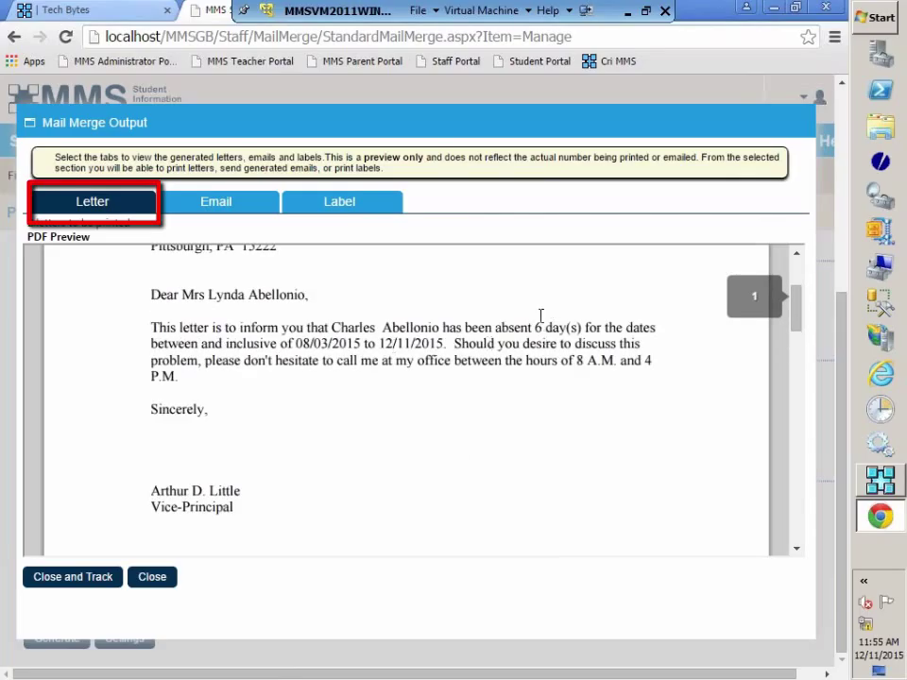
scroll(567, 454, "down", 5)
scroll(567, 457, "down", 5)
scroll(566, 455, "down", 2)
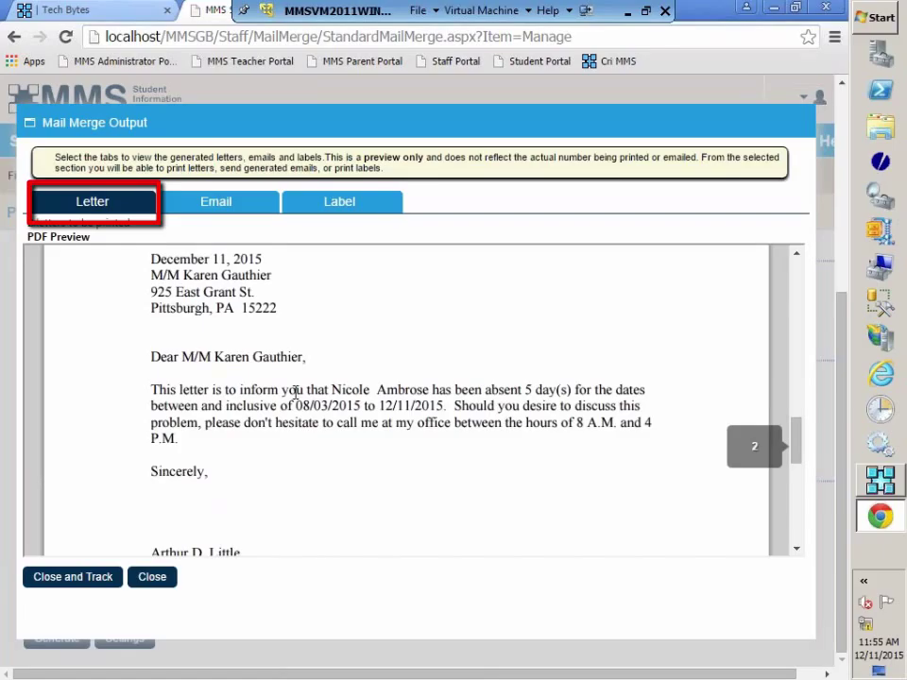
scroll(571, 359, "down", 6)
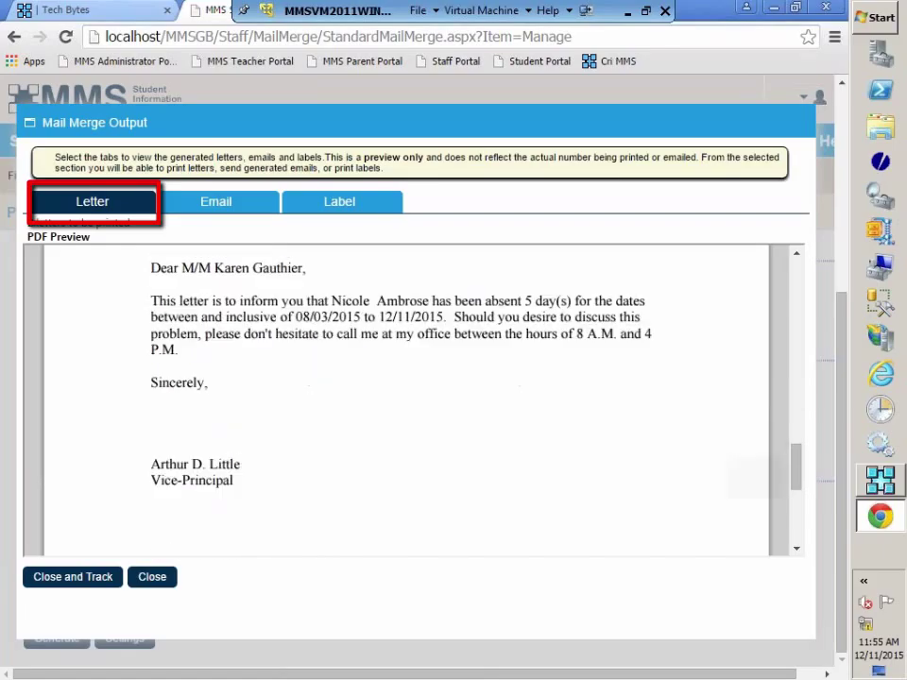
scroll(581, 436, "up", 10)
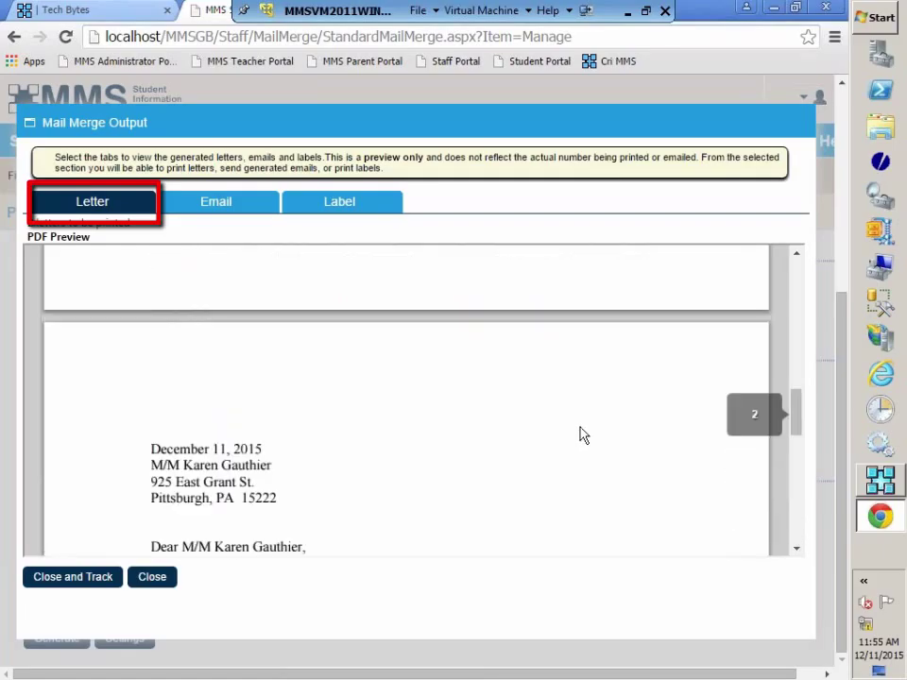
scroll(581, 435, "up", 6)
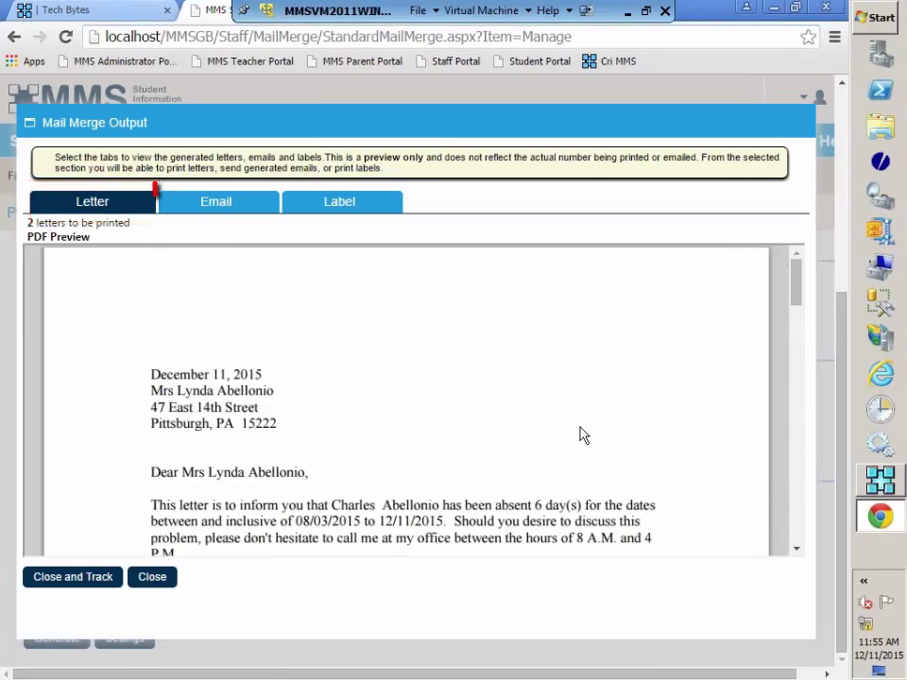
Switch to the Email preview and scroll through the 2 emails with PDF attachments
left_click(211, 204)
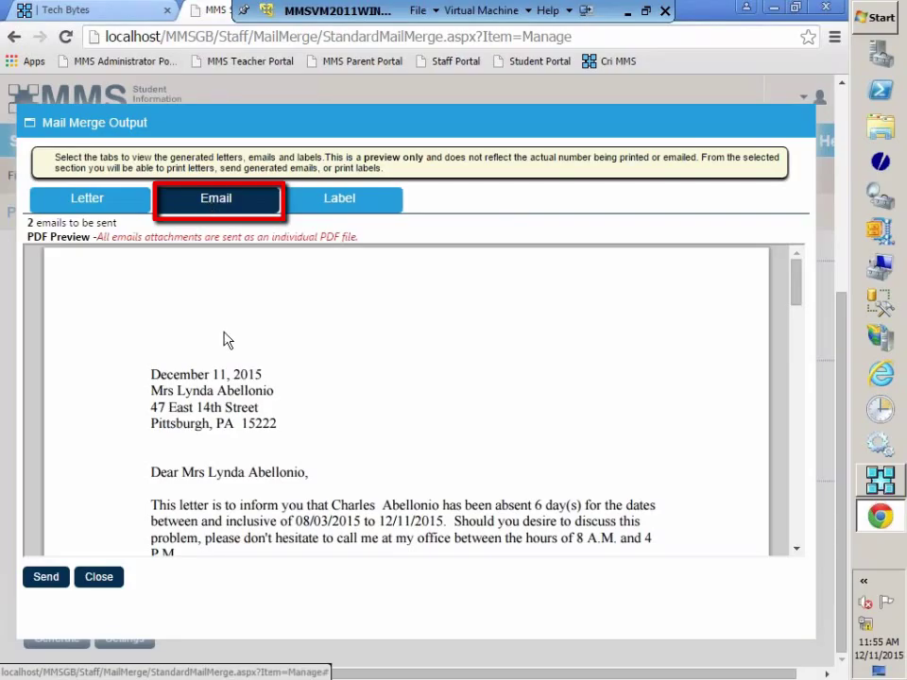
scroll(439, 369, "down", 5)
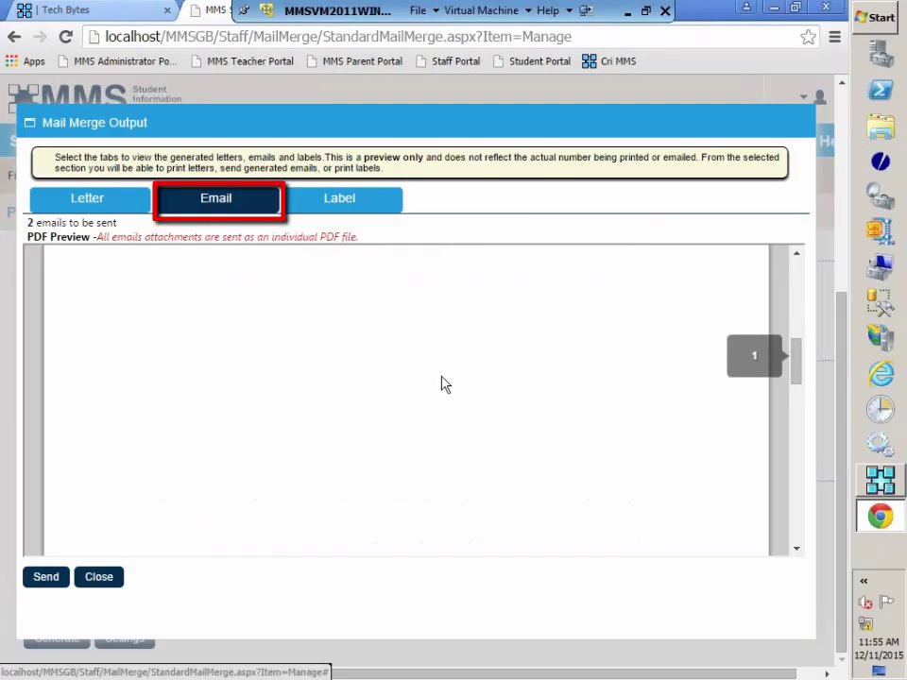
scroll(444, 386, "down", 5)
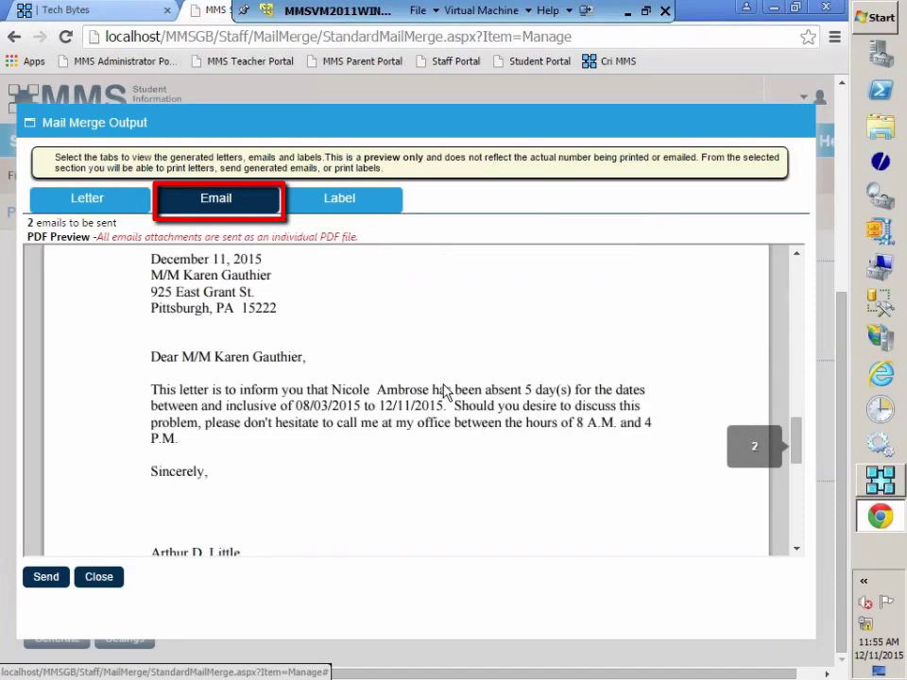
scroll(444, 391, "up", 10)
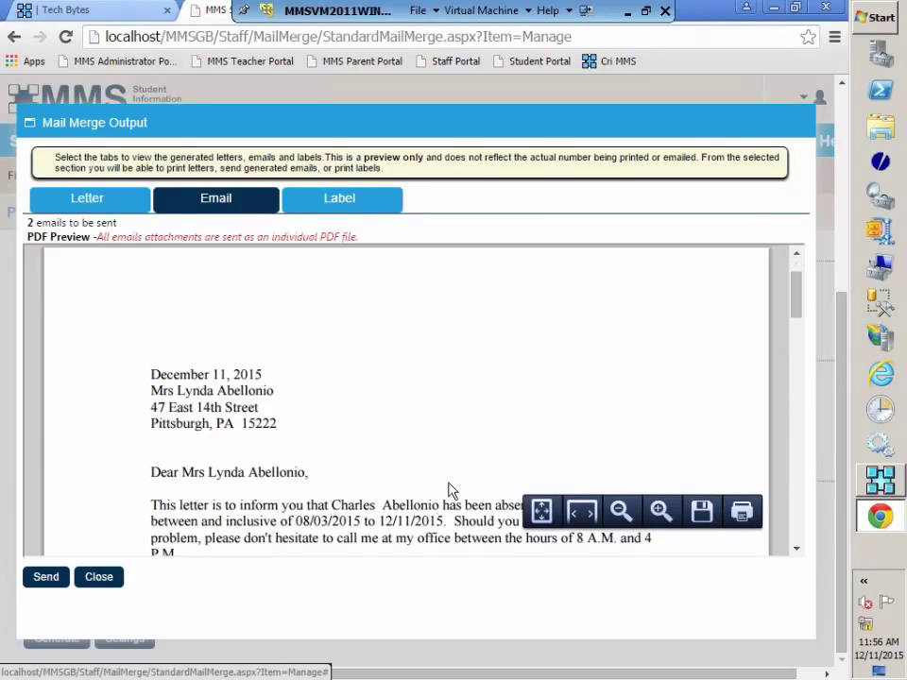
scroll(449, 487, "down", 5)
scroll(450, 487, "down", 5)
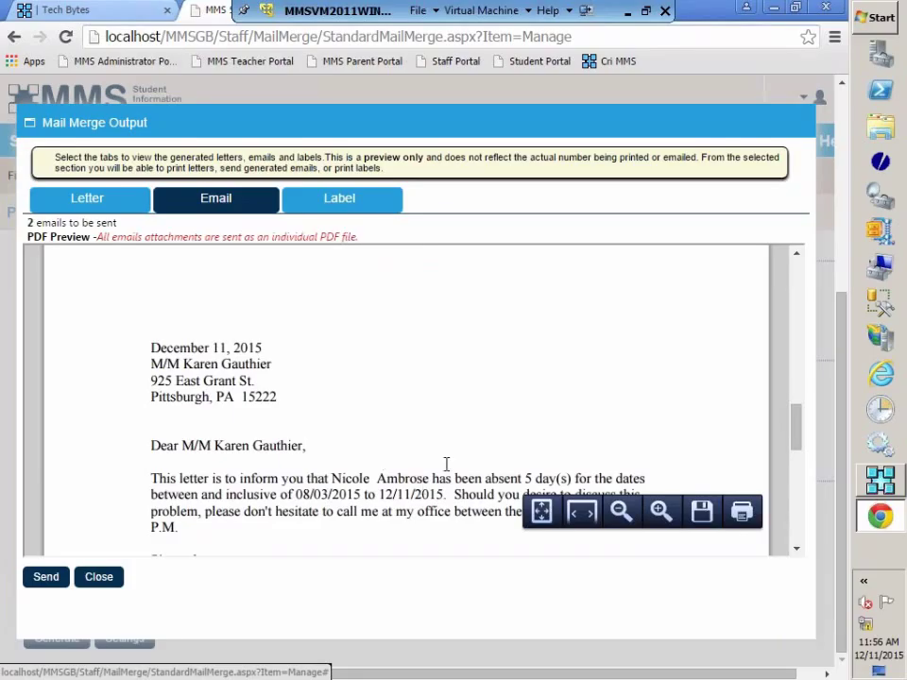
scroll(445, 464, "up", 5)
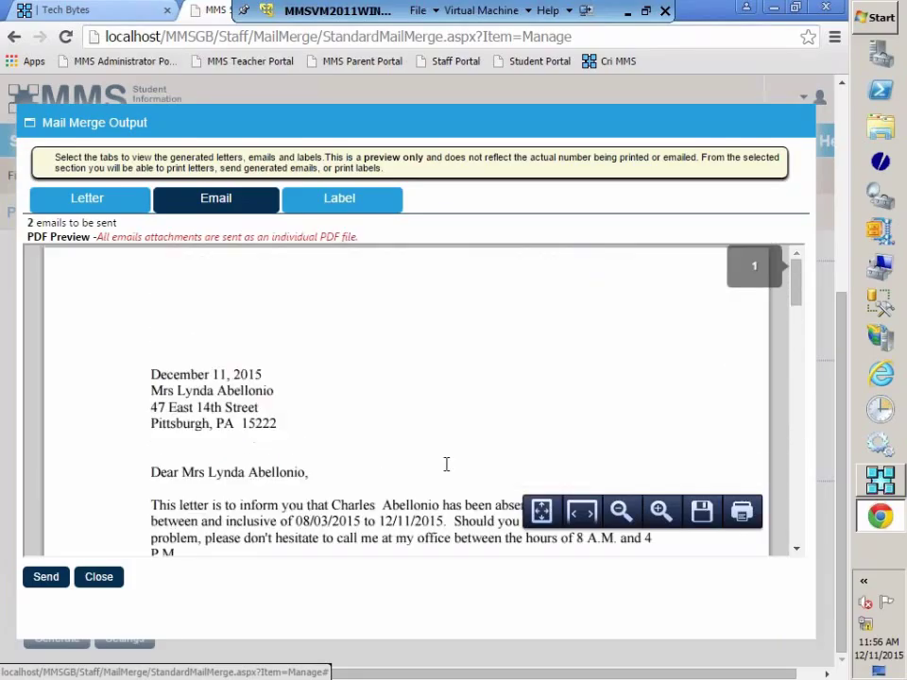
Show the Label preview with the 2 'To the Parents of' address labels
left_click(350, 202)
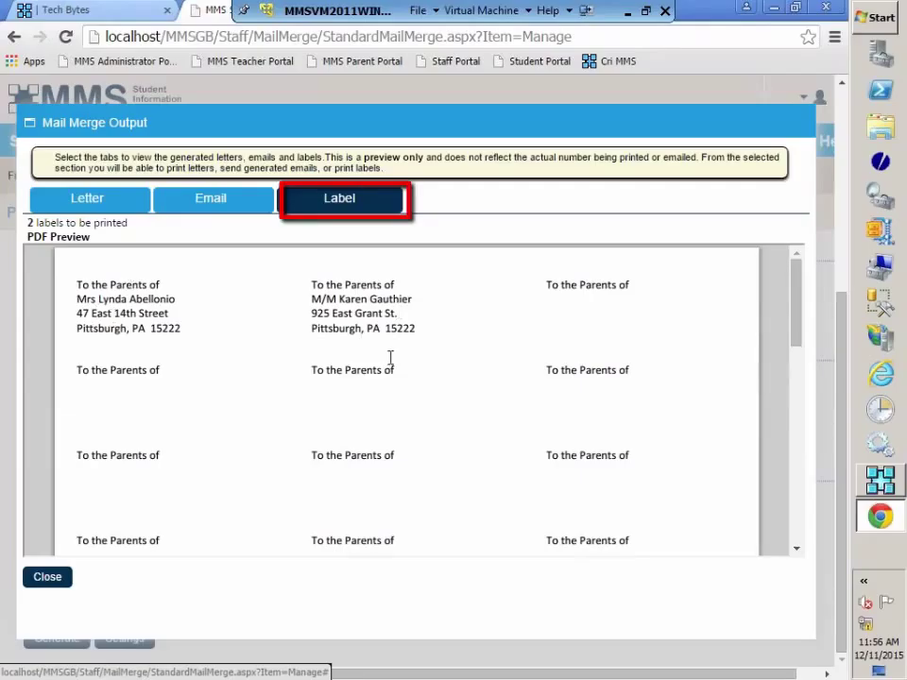
mouse_move(316, 526)
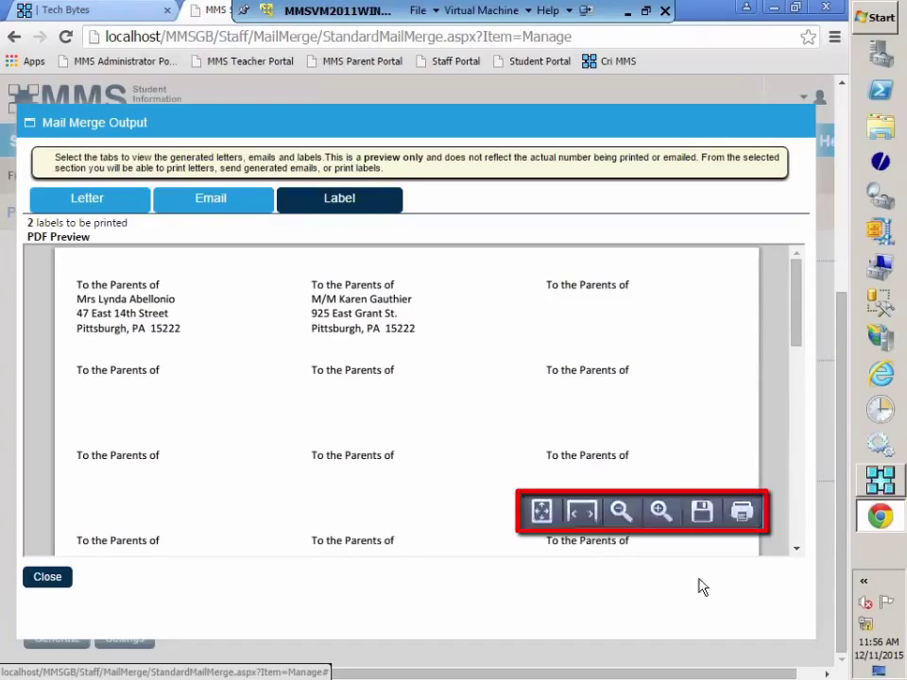
mouse_move(722, 597)
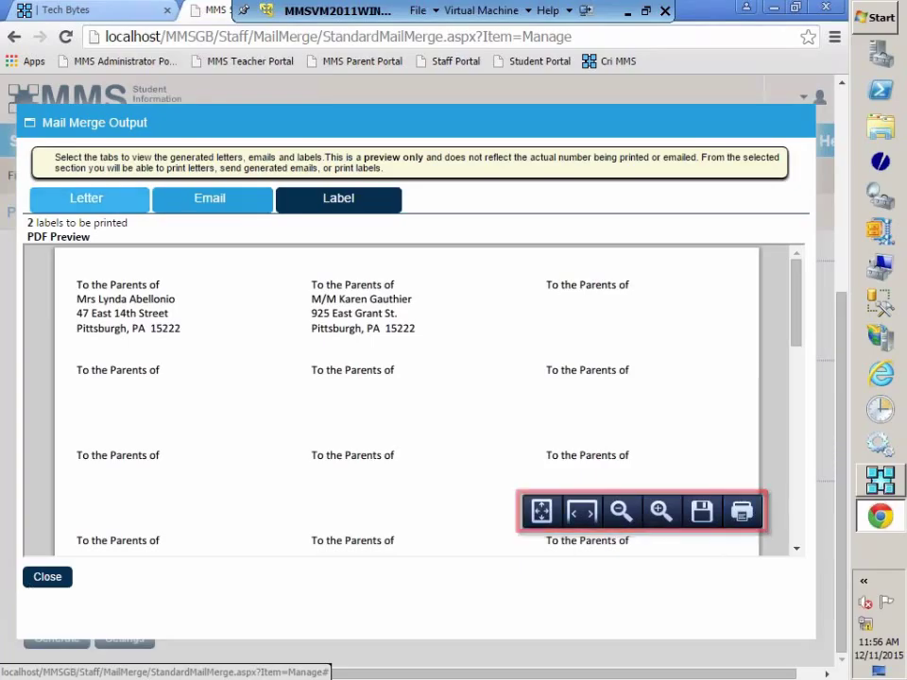
Return to the Letter preview showing the 2 warning letters to print
left_click(90, 207)
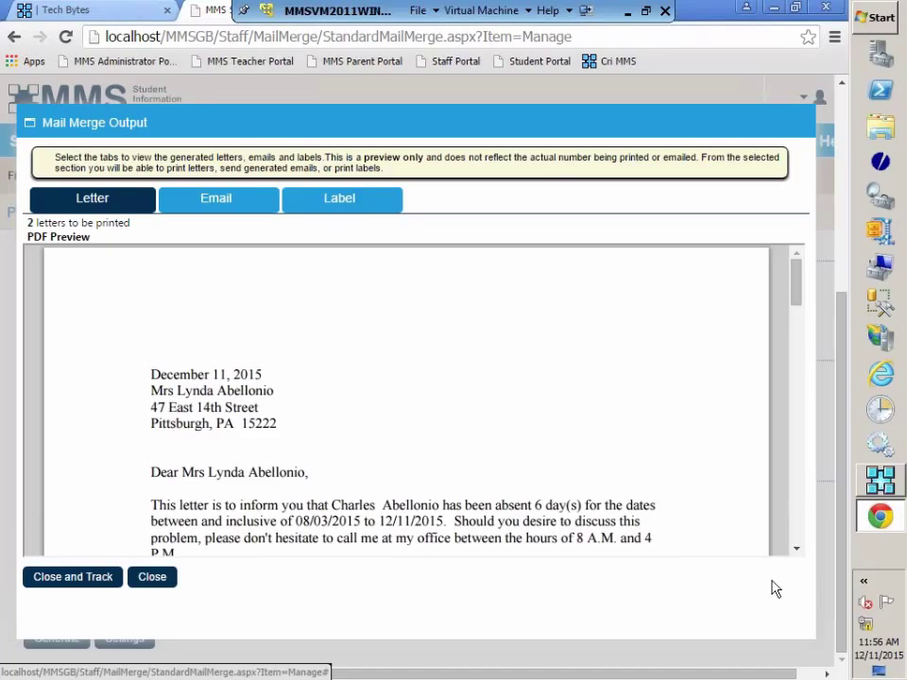
mouse_move(650, 534)
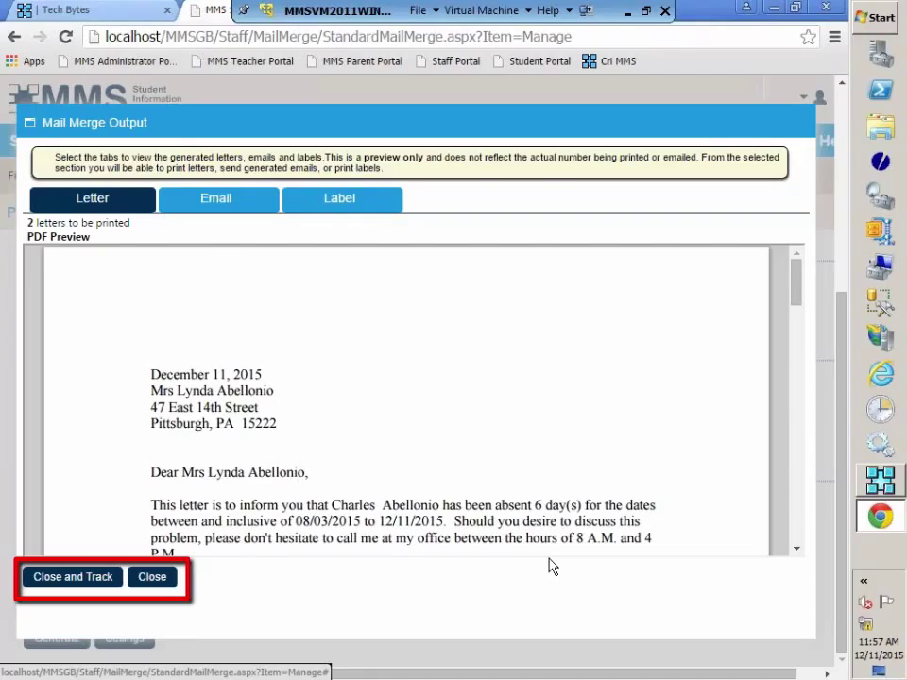
left_click(152, 578)
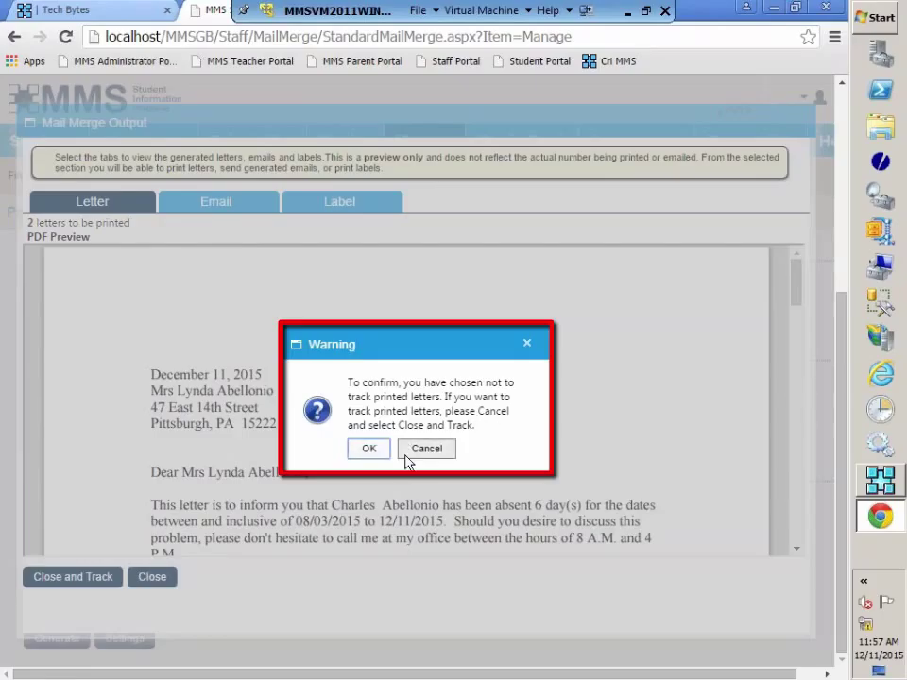
left_click(429, 457)
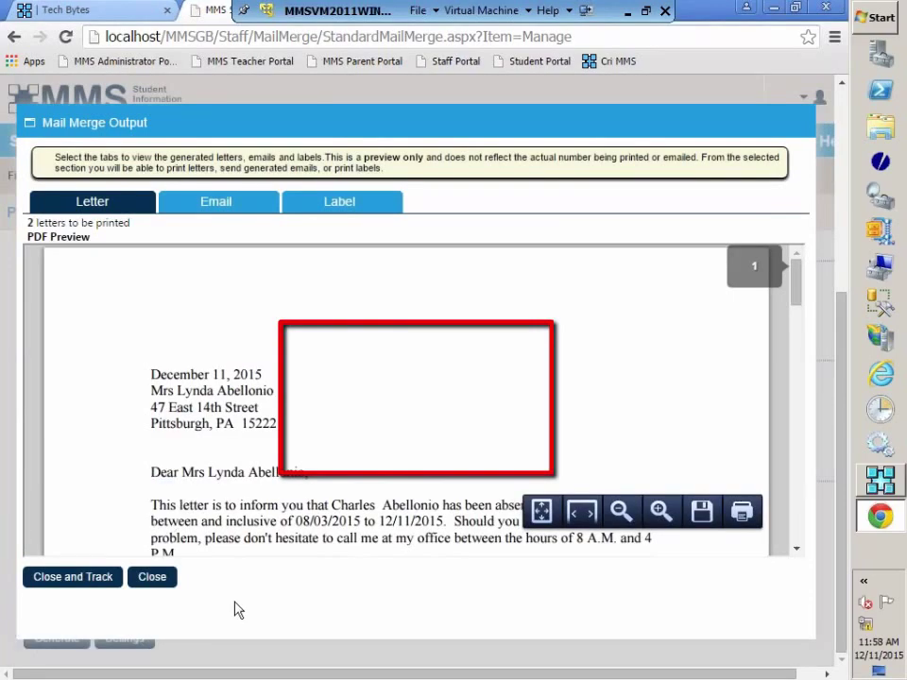
Close the output with tracking, regenerate, and dismiss the 'No records found' alert
left_click(80, 580)
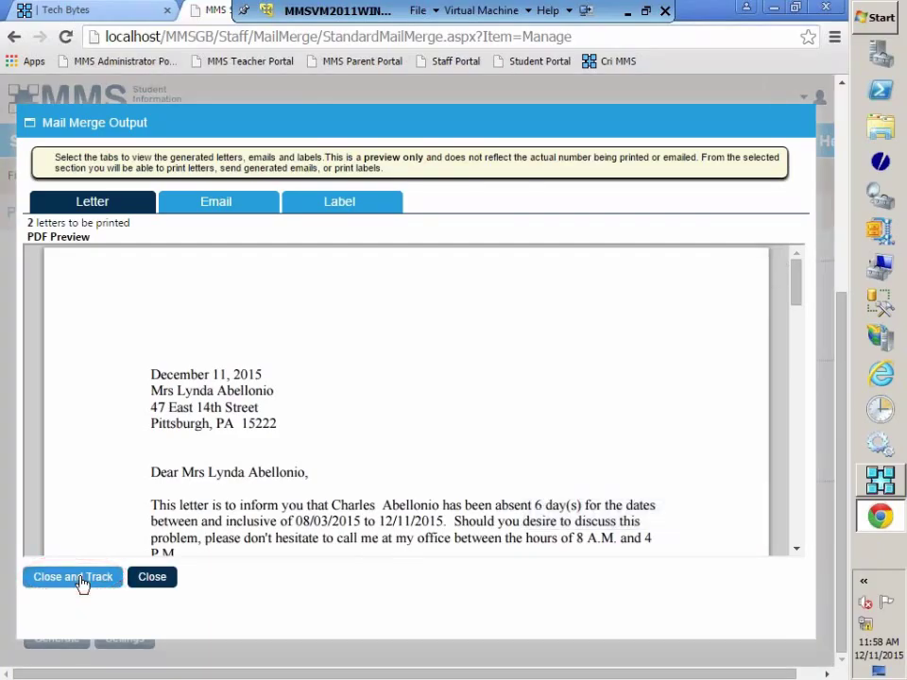
left_click(81, 577)
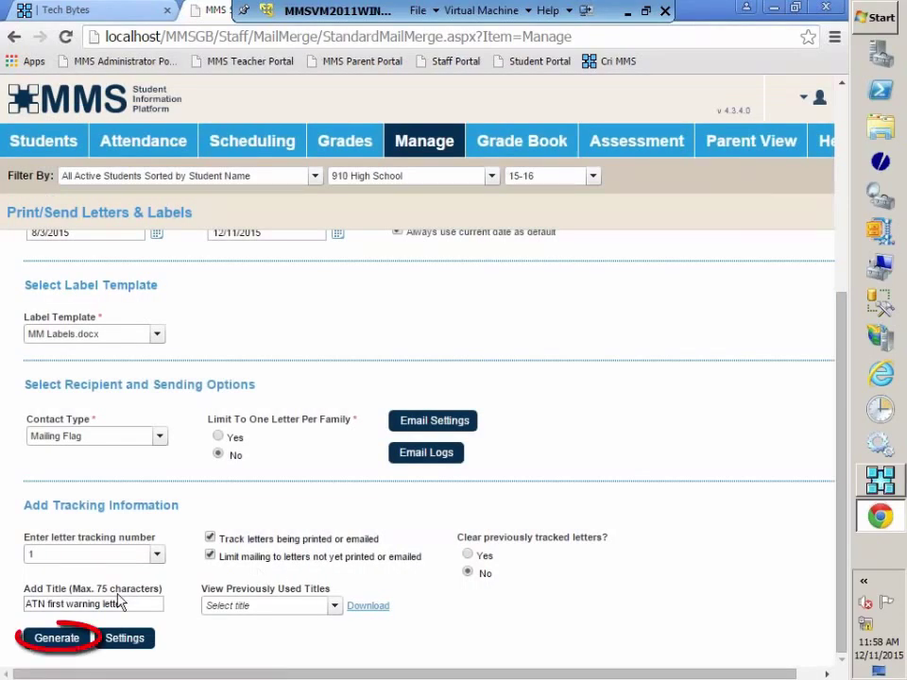
left_click(51, 642)
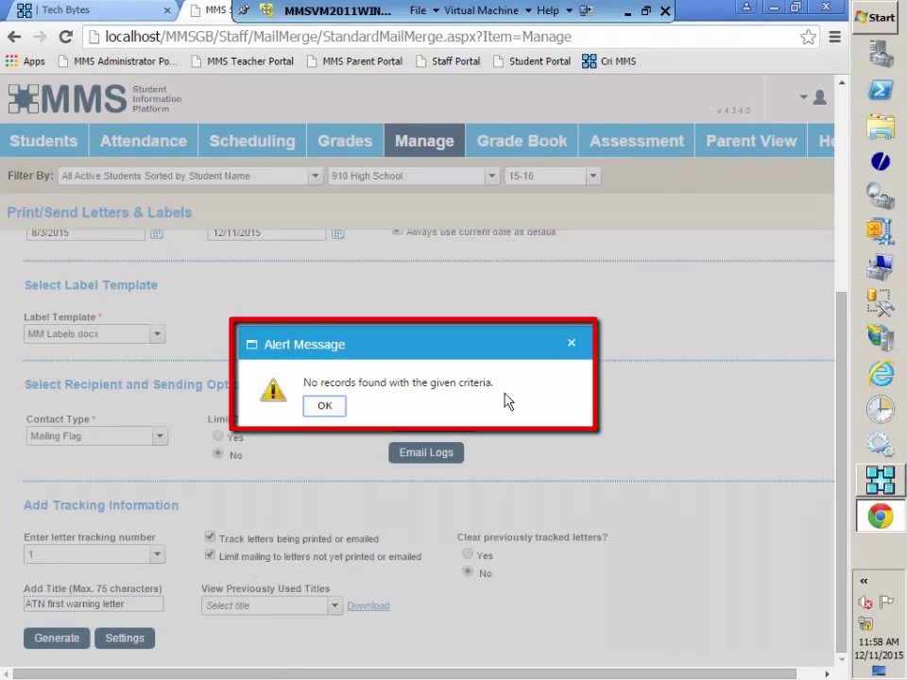
left_click(570, 346)
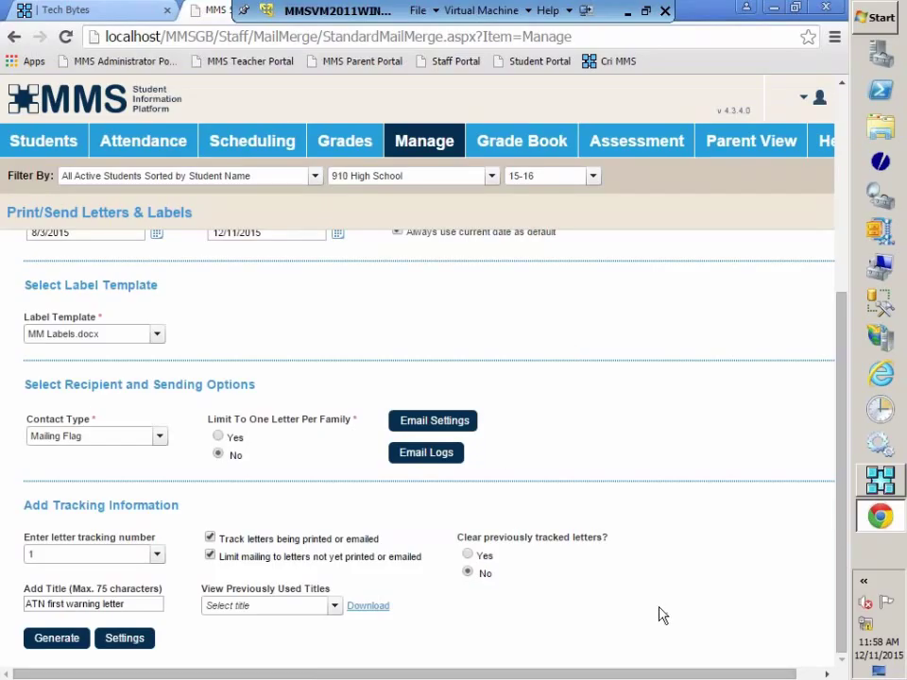
scroll(665, 614, "up", 5)
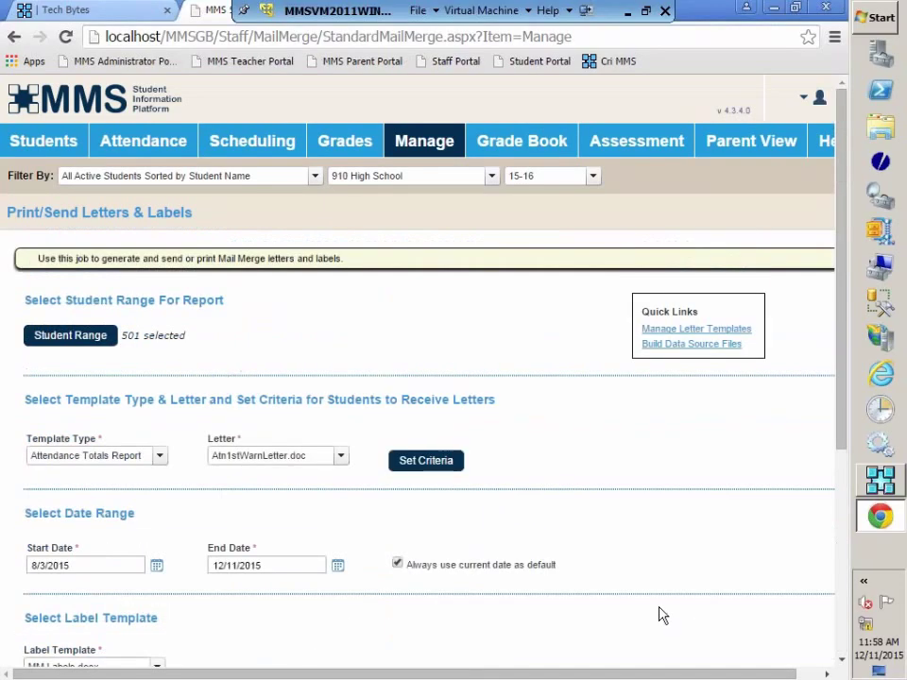